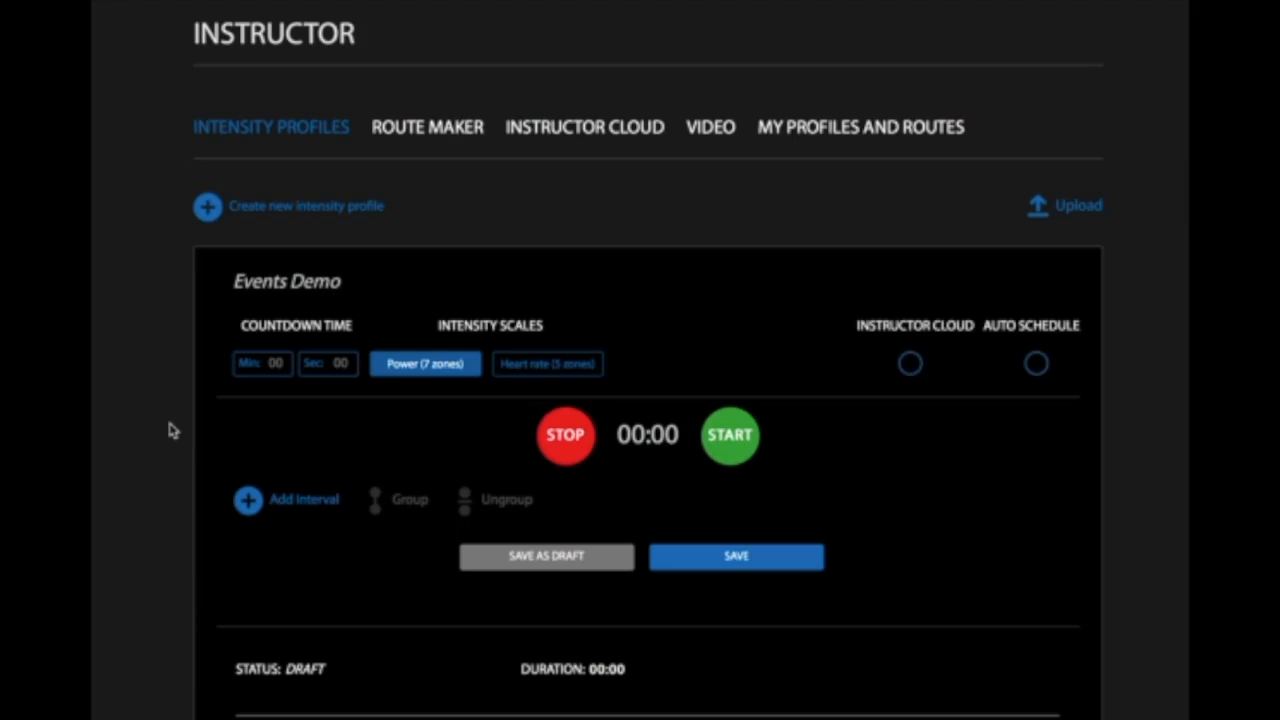
- Add a 5-minute interval to the profile with its intensity range ending at 100%, and save it
{"action": "left_click", "coordinate": [249, 503]}
{"action": "left_click", "coordinate": [413, 560]}
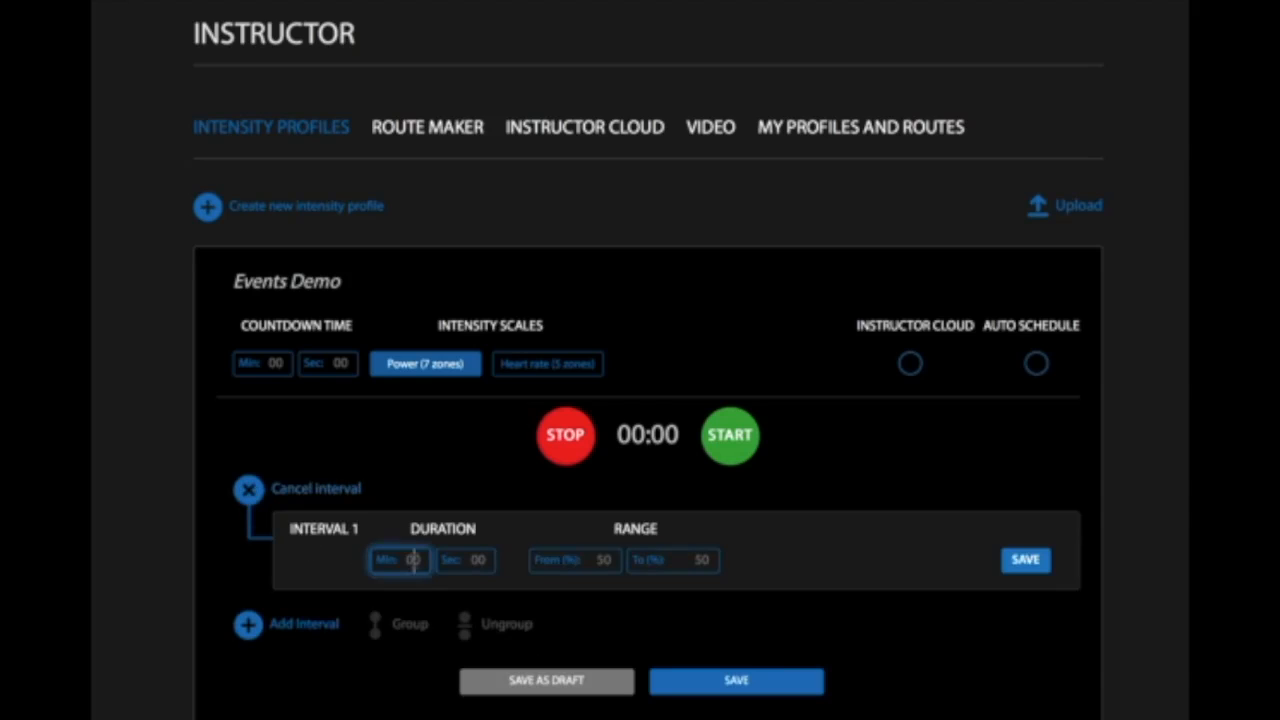
{"action": "type", "text": "5"}
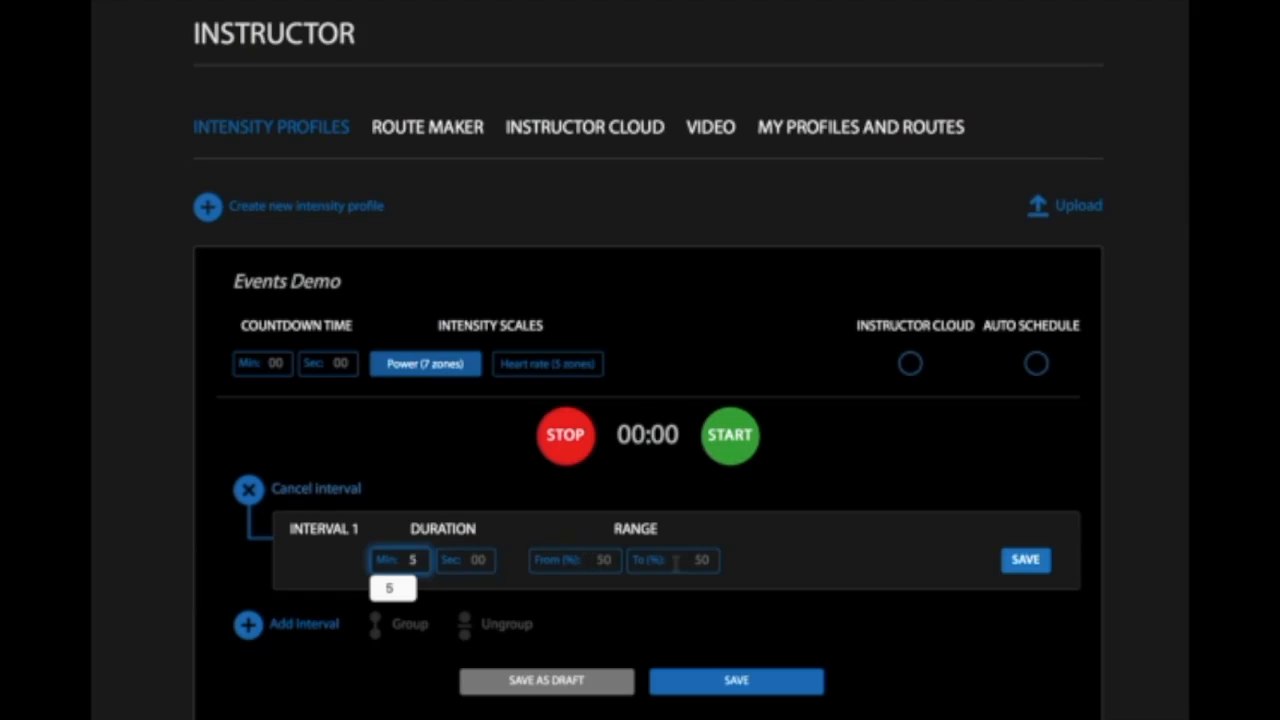
{"action": "left_click", "coordinate": [673, 562]}
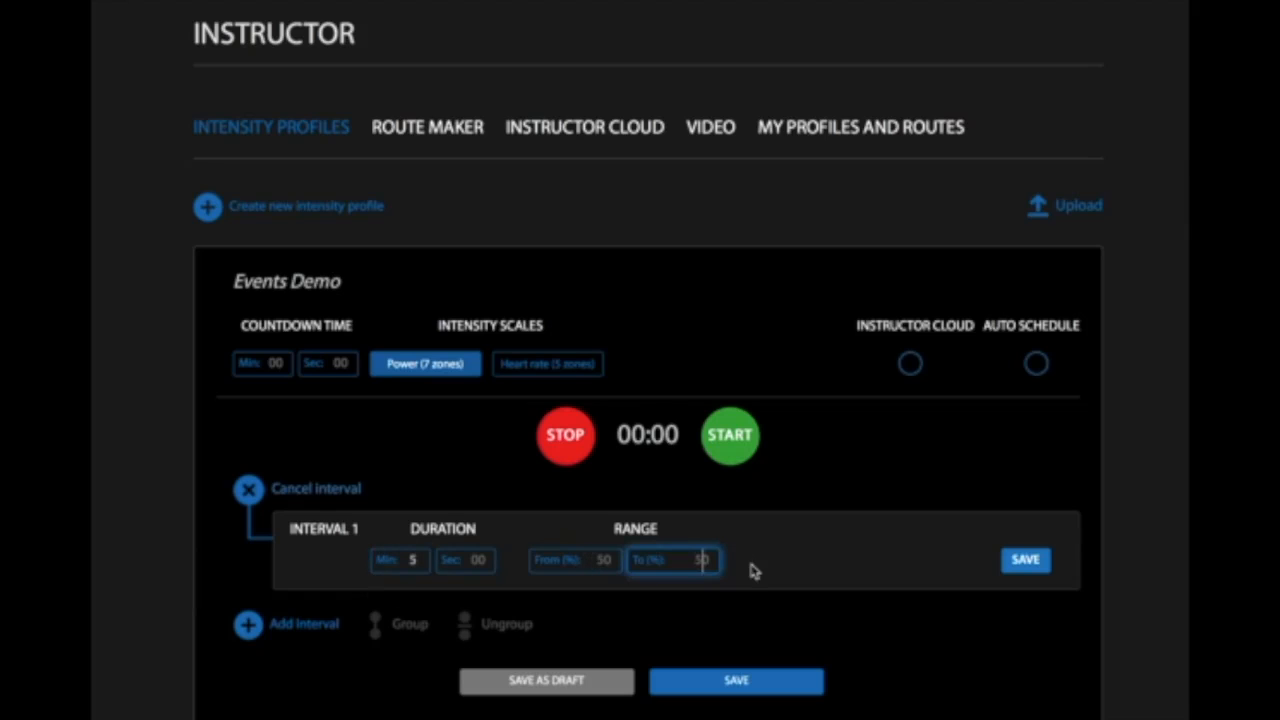
{"action": "type", "text": "100"}
{"action": "left_click", "coordinate": [1027, 560]}
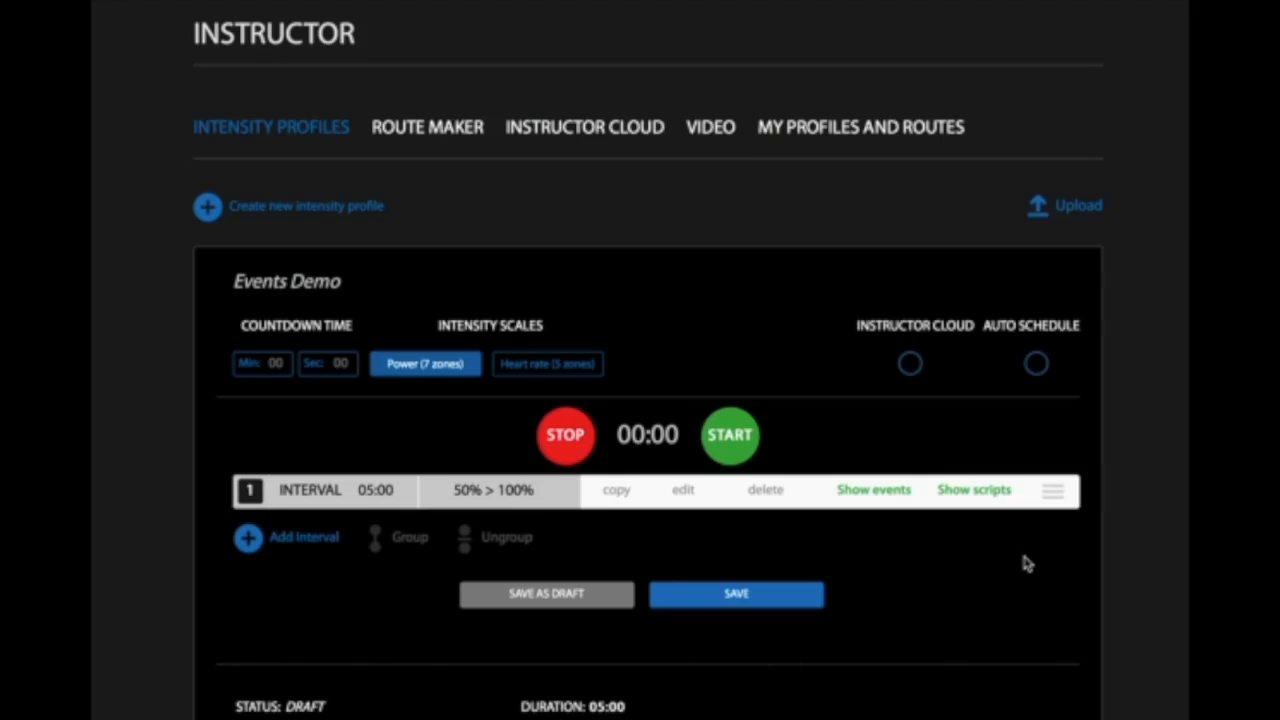
- Start a new event within interval 1, timed at 10 seconds
{"action": "left_click", "coordinate": [861, 492]}
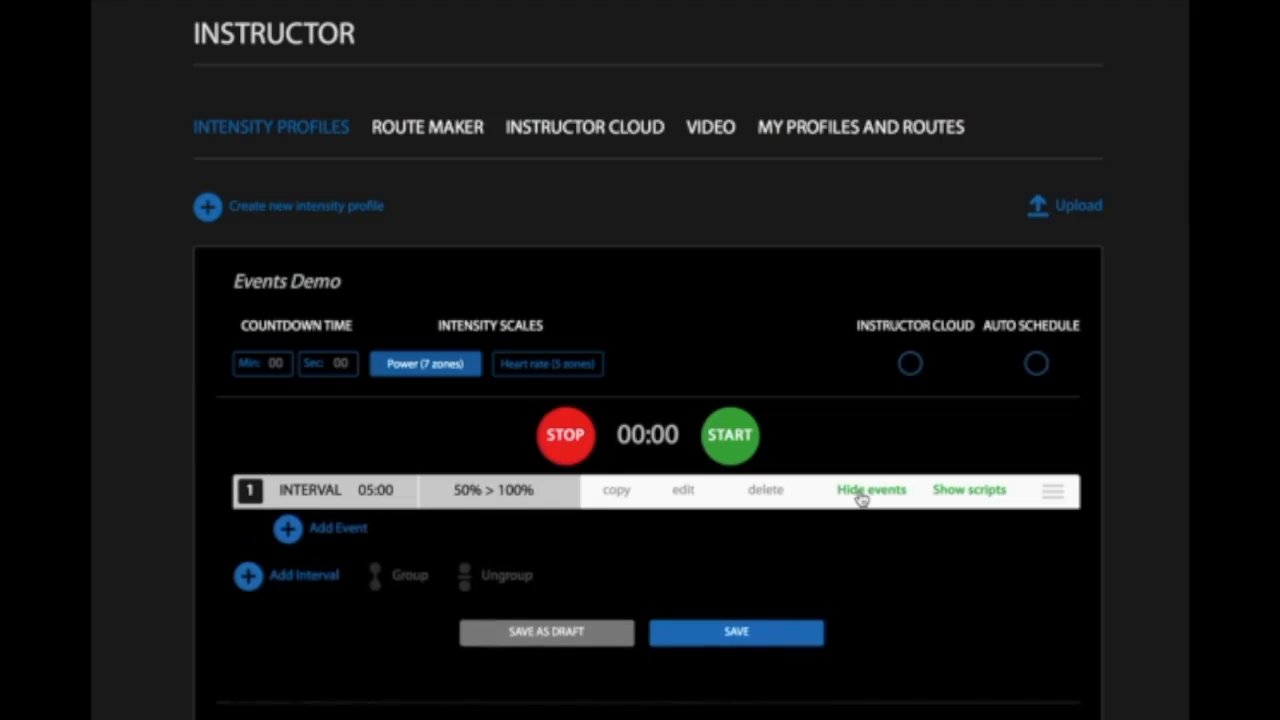
{"action": "left_click", "coordinate": [289, 532]}
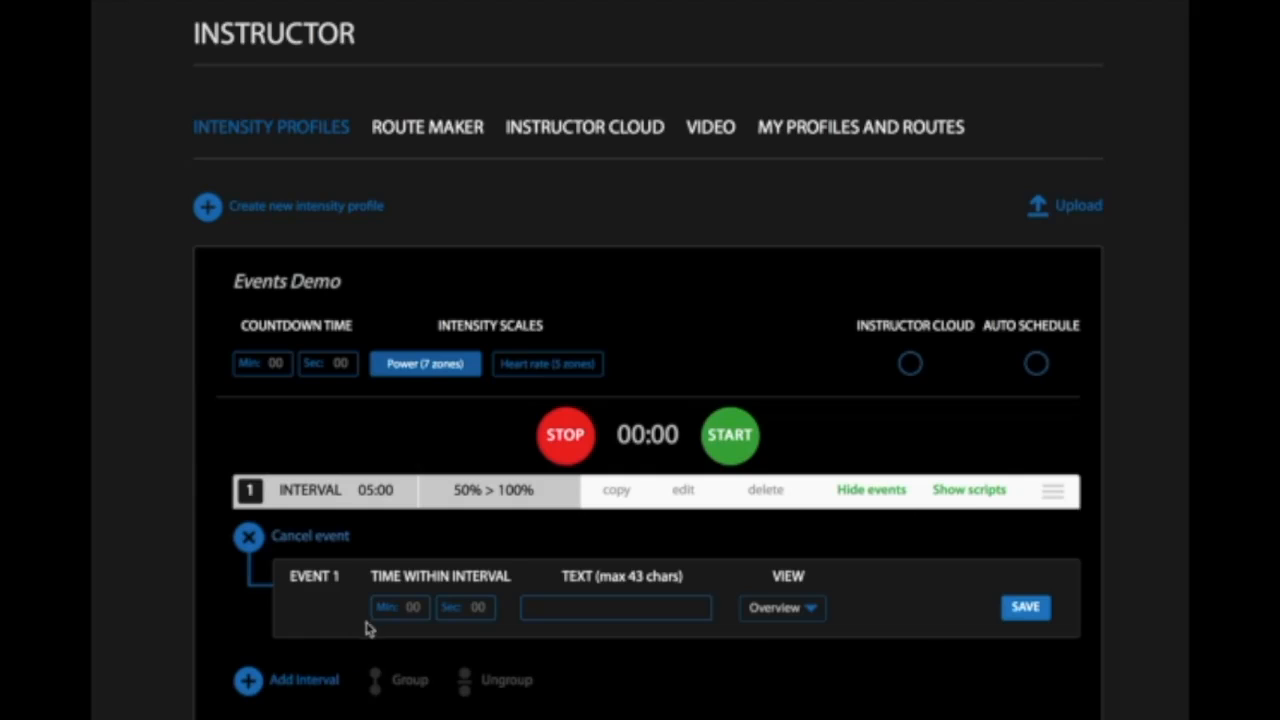
{"action": "left_click", "coordinate": [479, 607]}
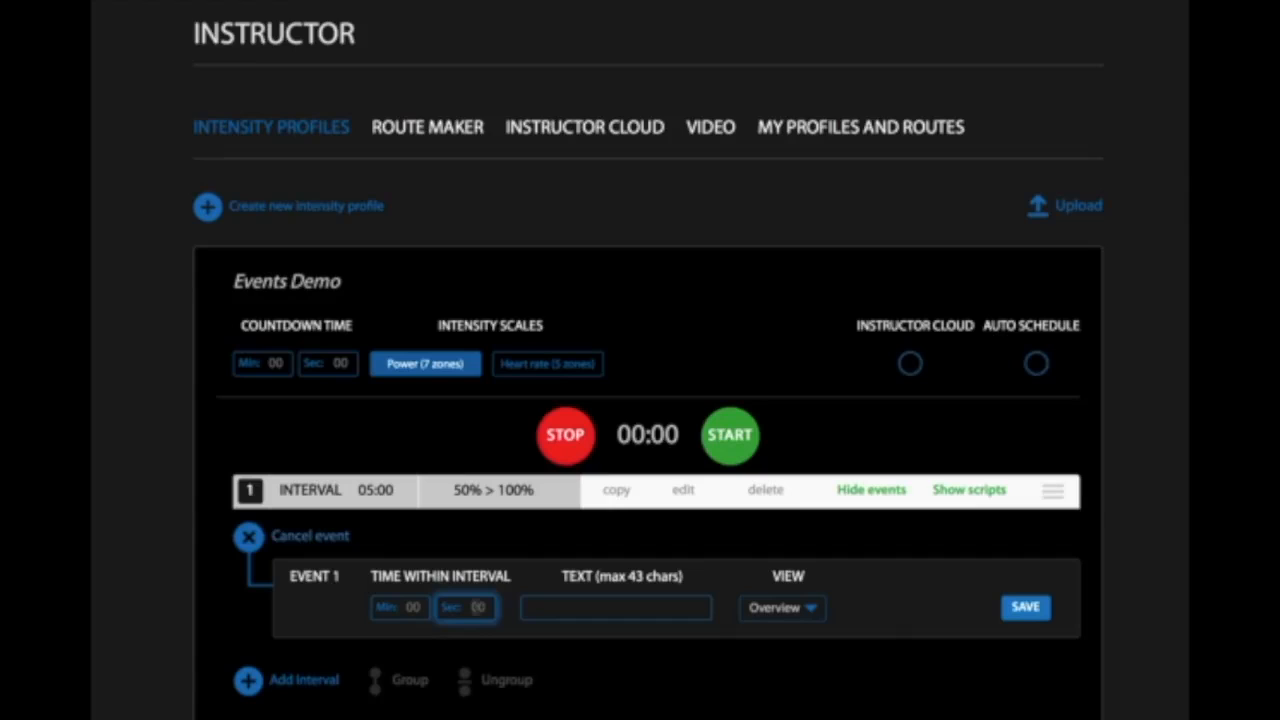
{"action": "type", "text": "10"}
{"action": "key", "text": "Tab"}
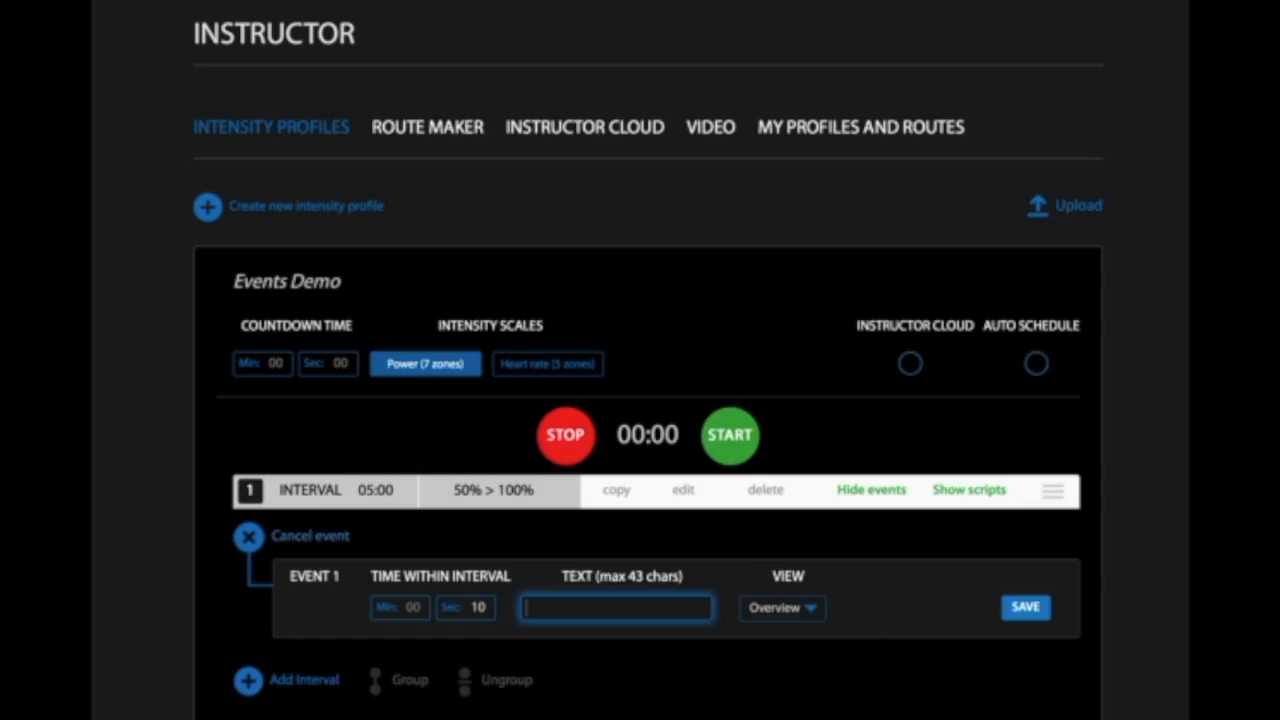
- Set the event's text to "Thanks for coming to class today" and save the event
{"action": "type", "text": "T"}
{"action": "type", "text": "hanks for"}
{"action": "type", "text": " coming to"}
{"action": "type", "text": " class t"}
{"action": "type", "text": "oday"}
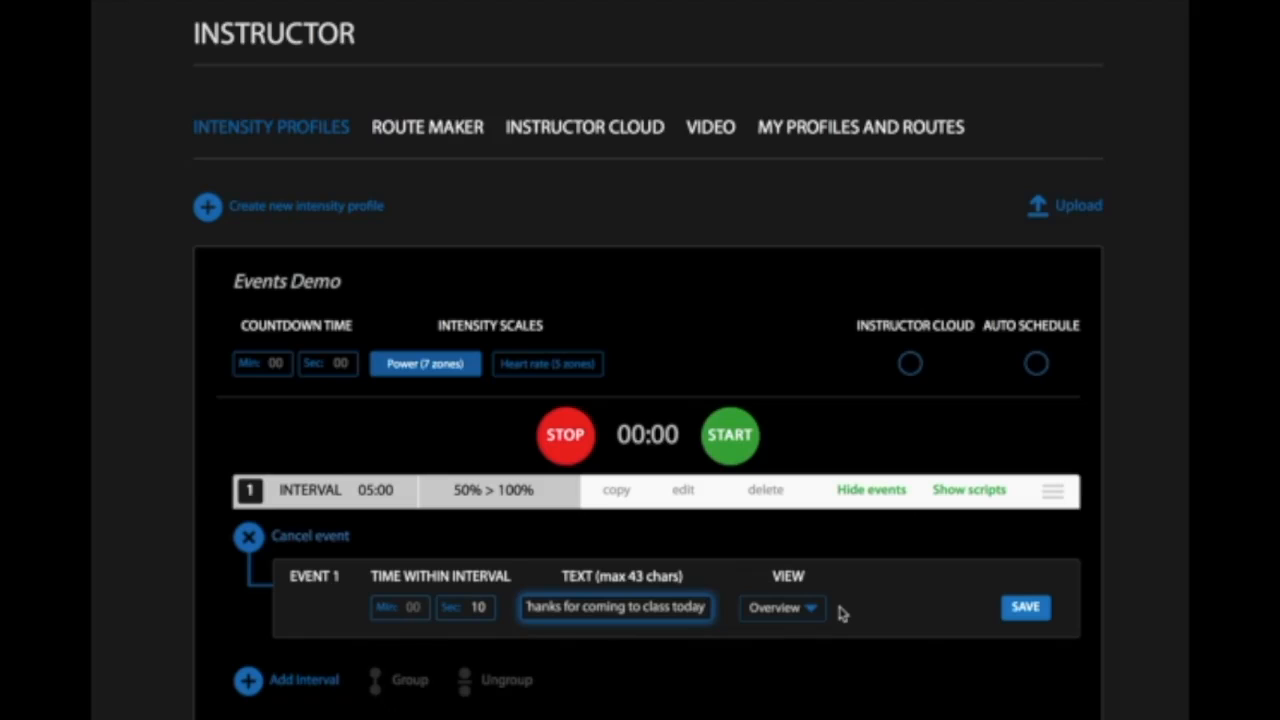
{"action": "left_click", "coordinate": [1025, 607]}
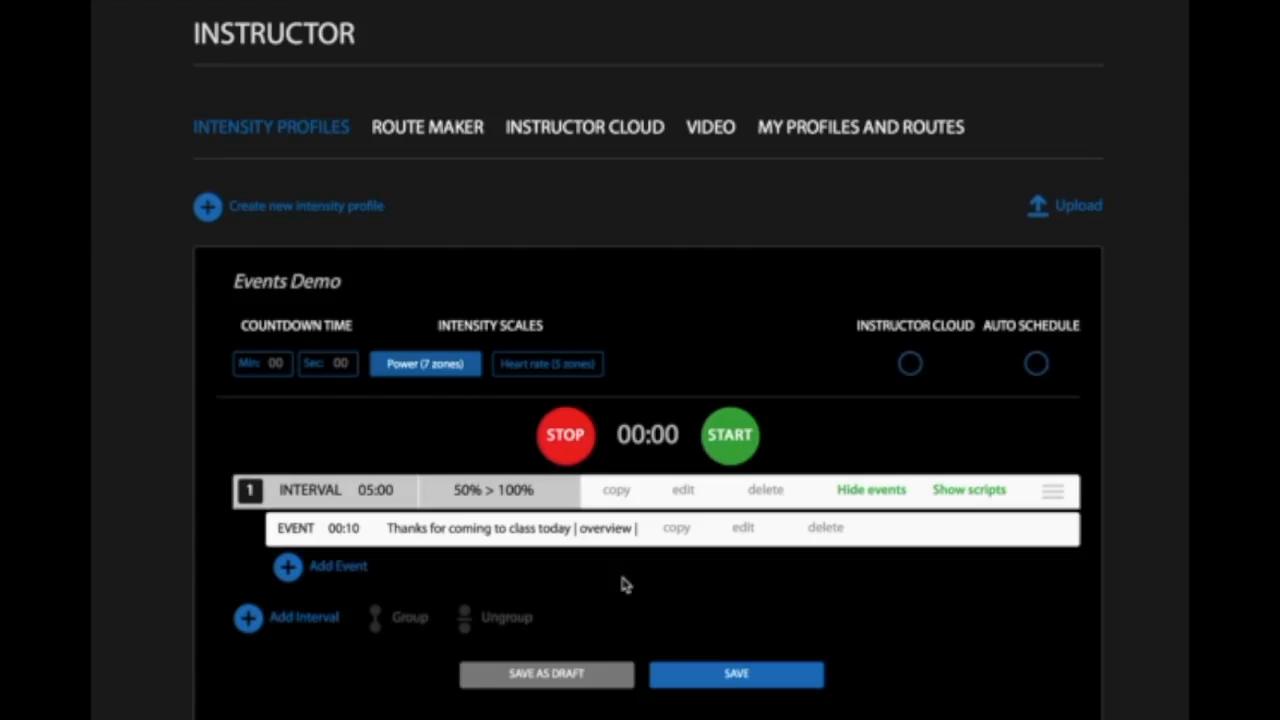
- Start a second event in the interval, timed at 2 minutes
{"action": "left_click", "coordinate": [287, 568]}
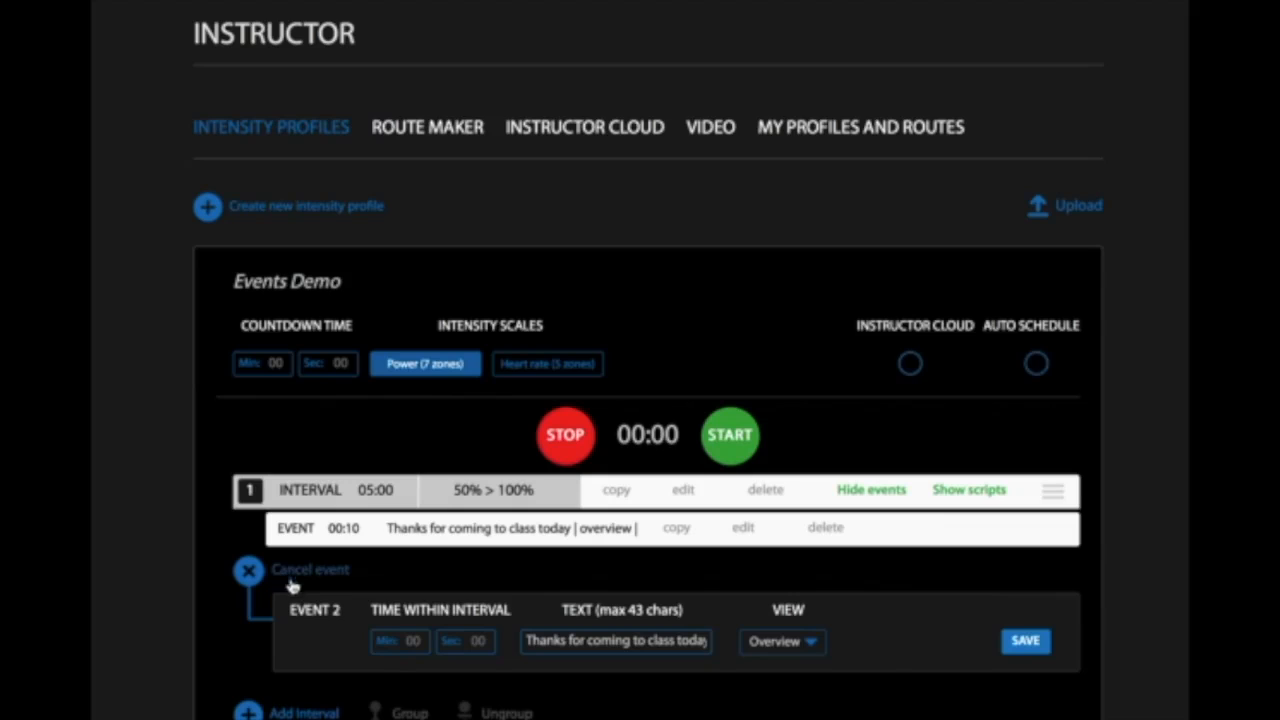
{"action": "left_click", "coordinate": [413, 644]}
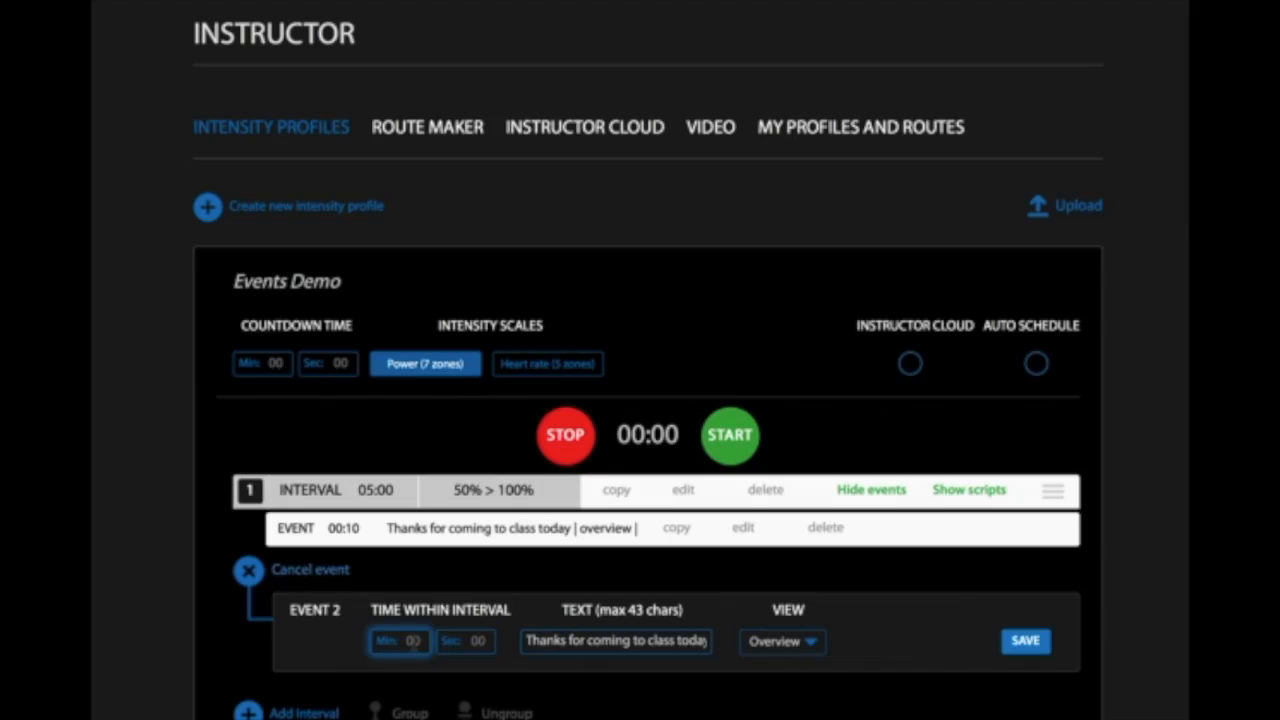
{"action": "type", "text": "2"}
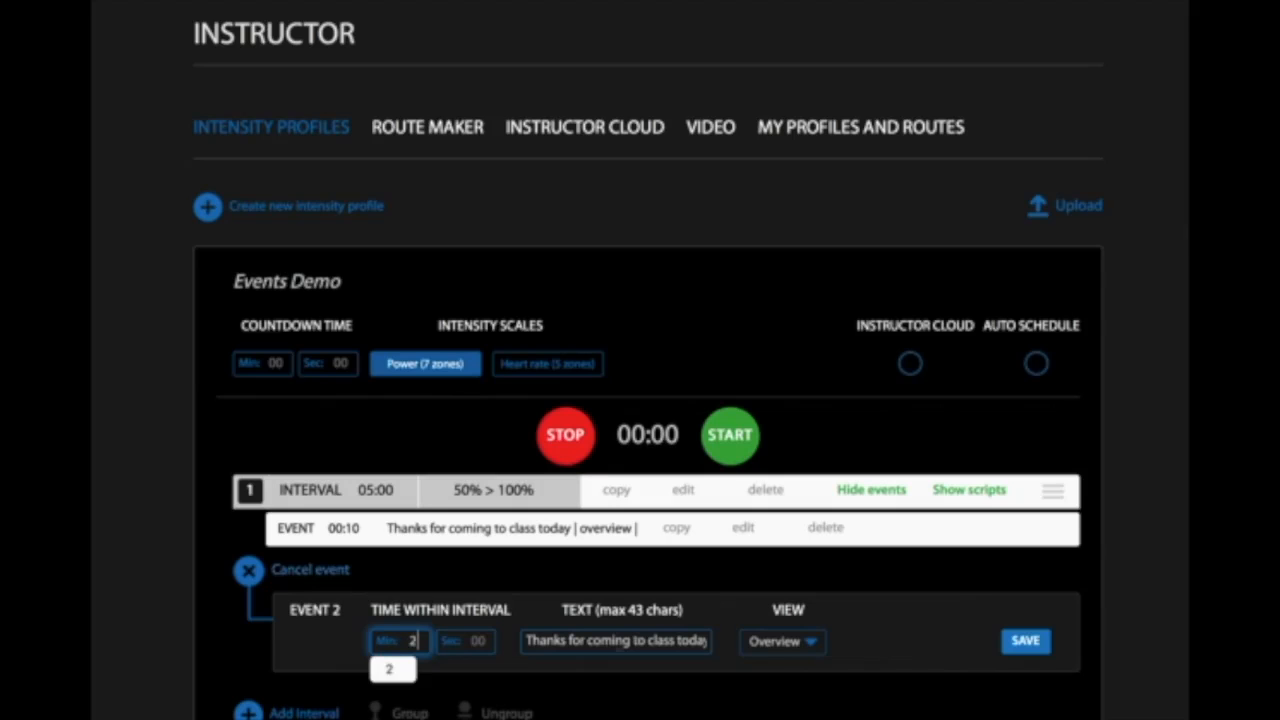
- Replace the second event's text with "Sprint Shift right - RPM 60-80"
{"action": "triple_click", "coordinate": [626, 642]}
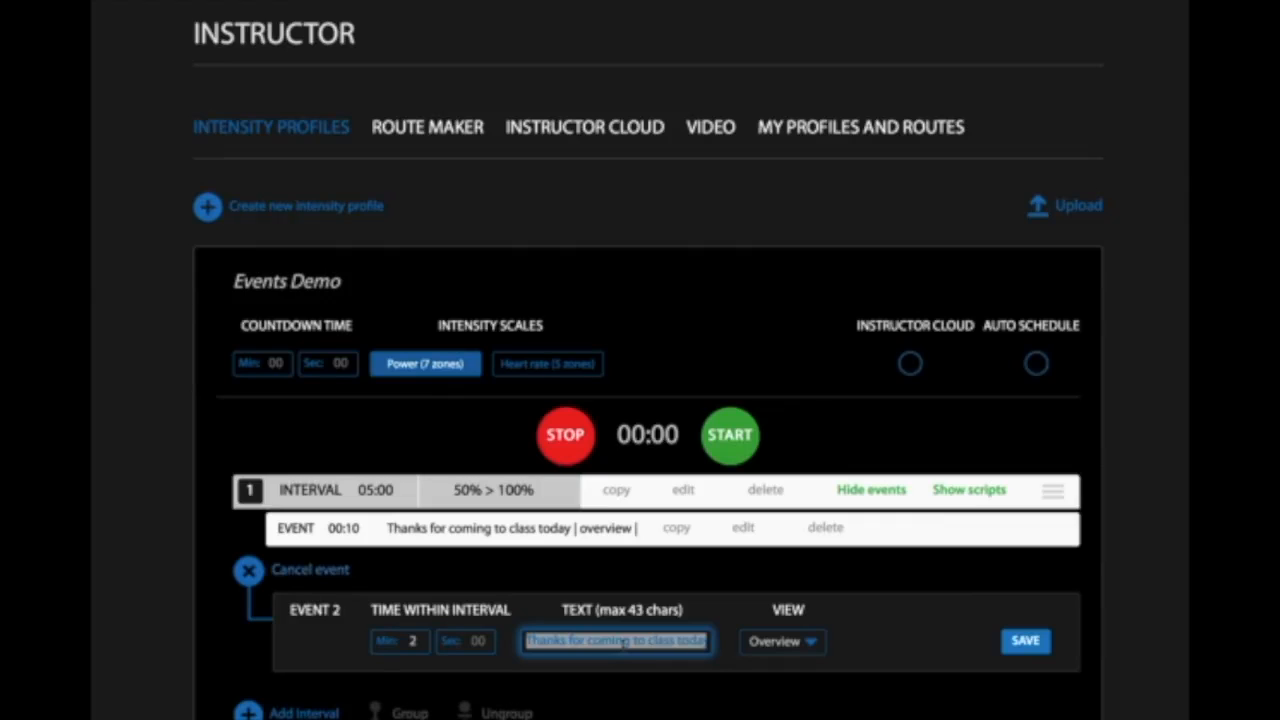
{"action": "type", "text": "S"}
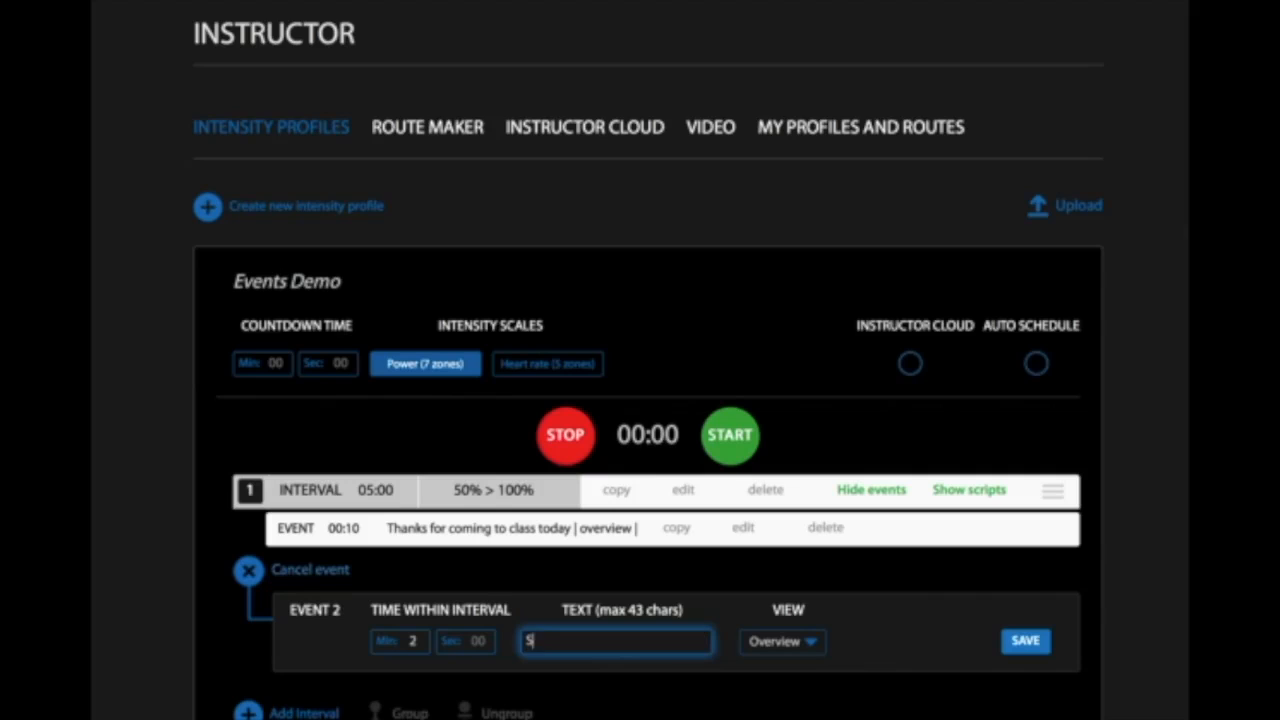
{"action": "type", "text": "print Shift right - RPM 60-80"}
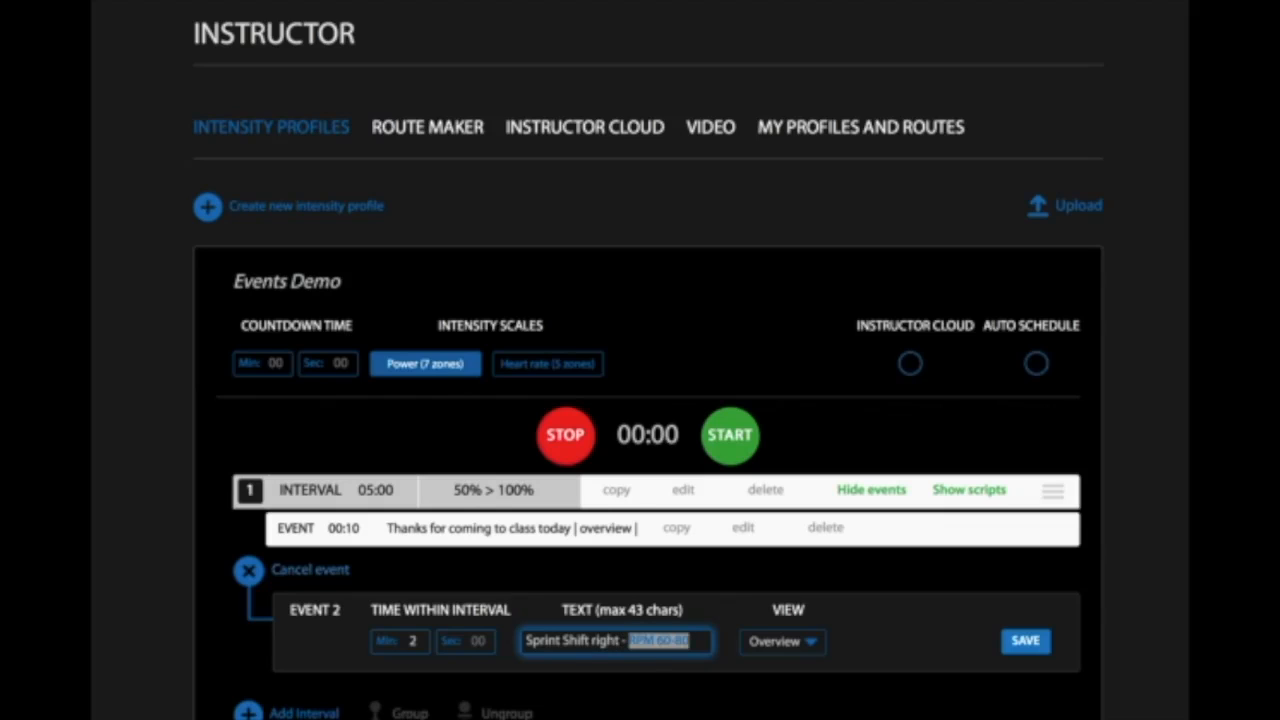
{"action": "type", "text": " Rpom"}
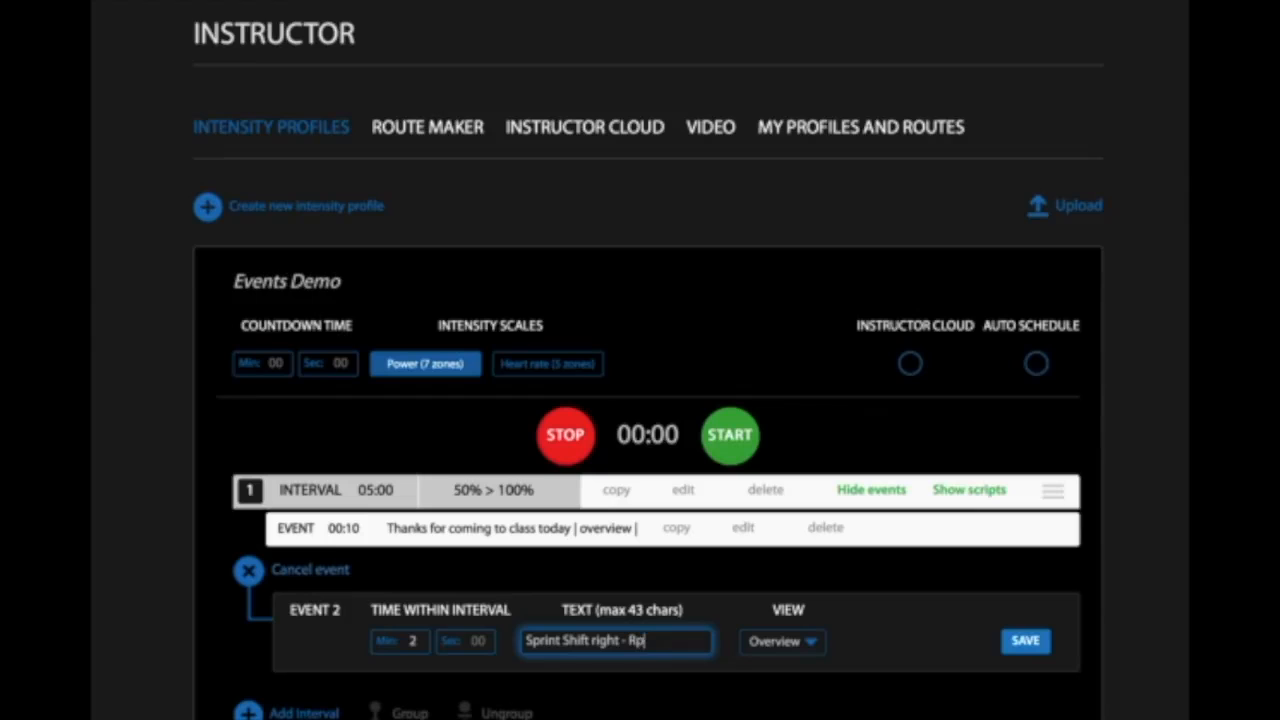
{"action": "key", "text": "BackSpace"}
{"action": "key", "text": "BackSpace"}
{"action": "key", "text": "BackSpace"}
{"action": "type", "text": "PM 60-80"}
- Set the second event's view to Zoom and the position on bike to Standing, and save the event
{"action": "left_click", "coordinate": [812, 644]}
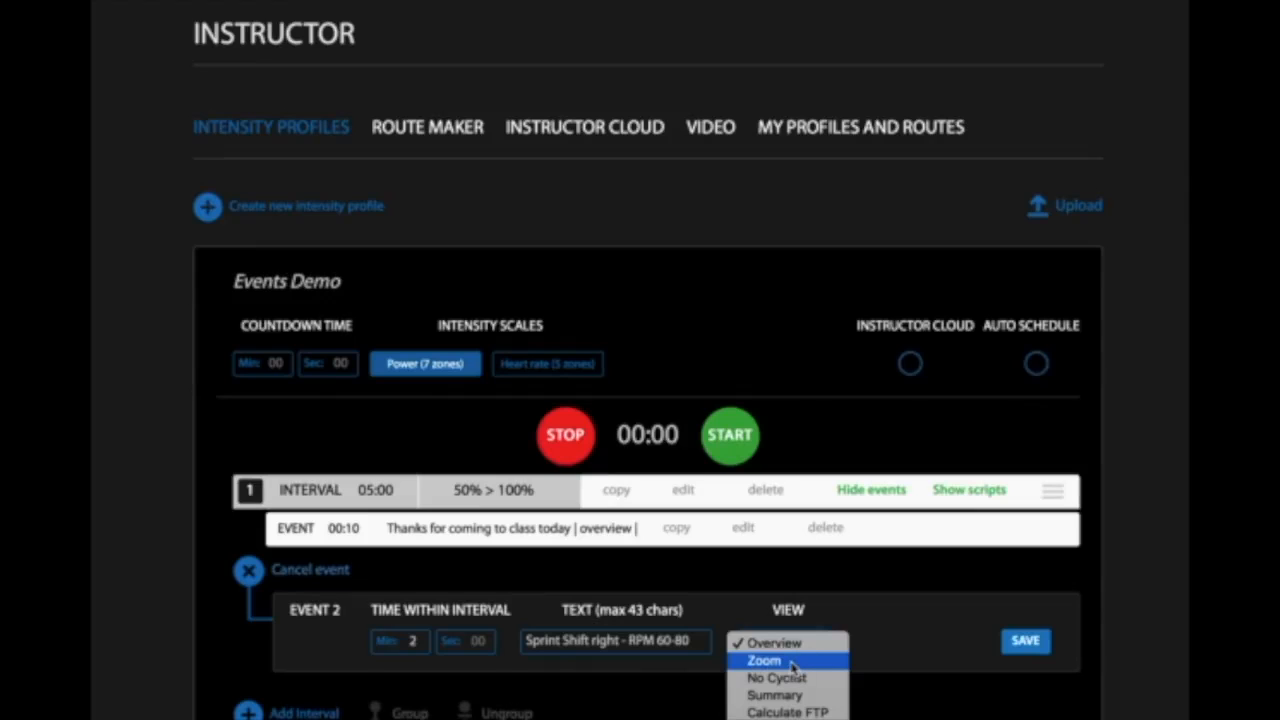
{"action": "left_click", "coordinate": [792, 662]}
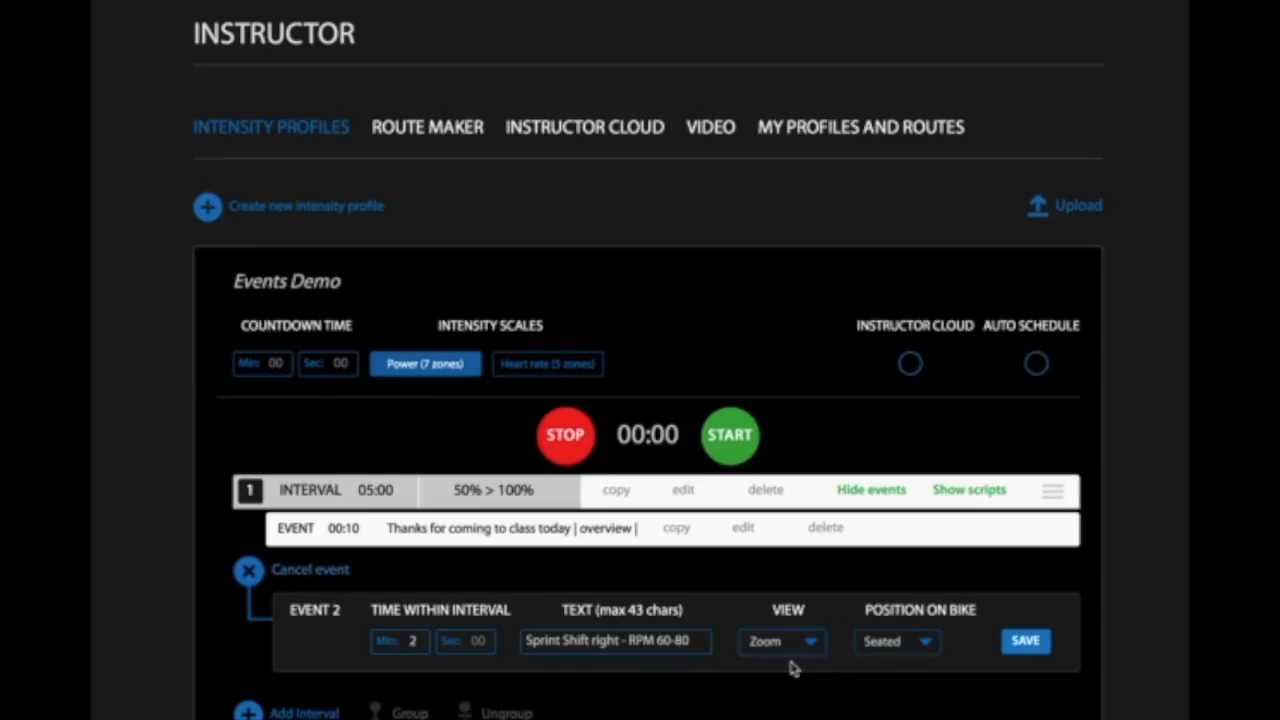
{"action": "left_click", "coordinate": [925, 645]}
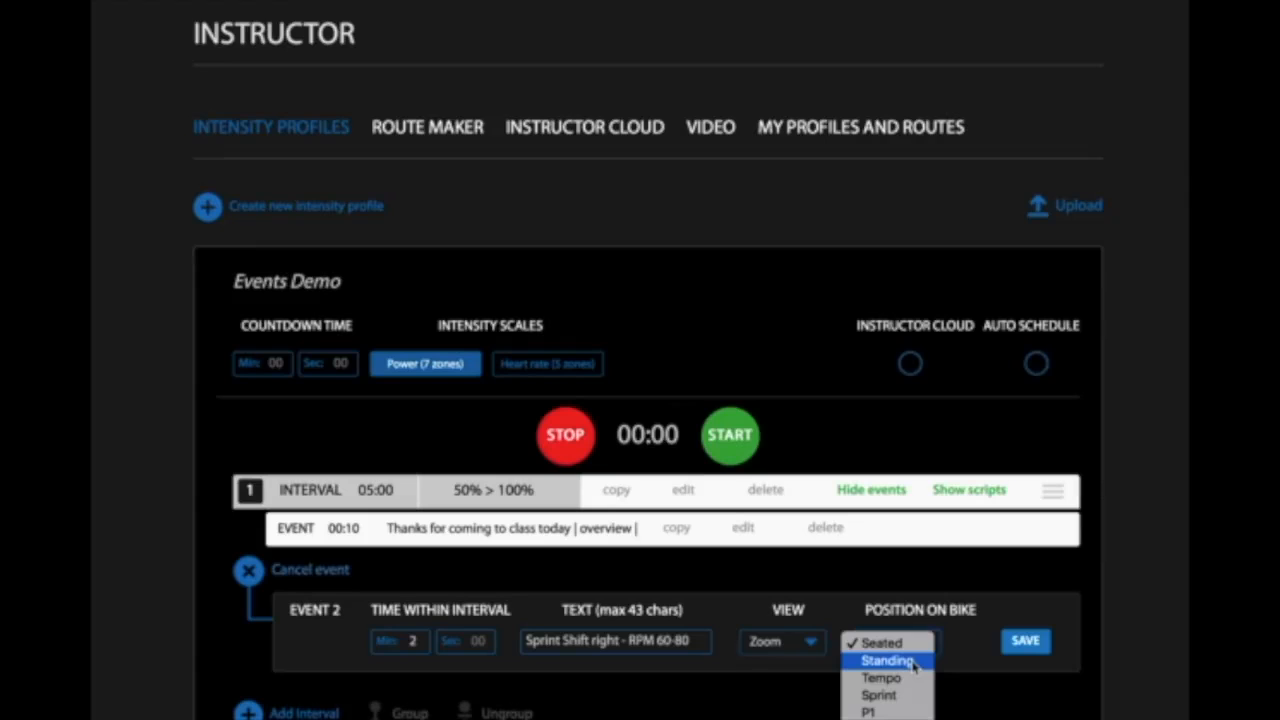
{"action": "left_click", "coordinate": [913, 663]}
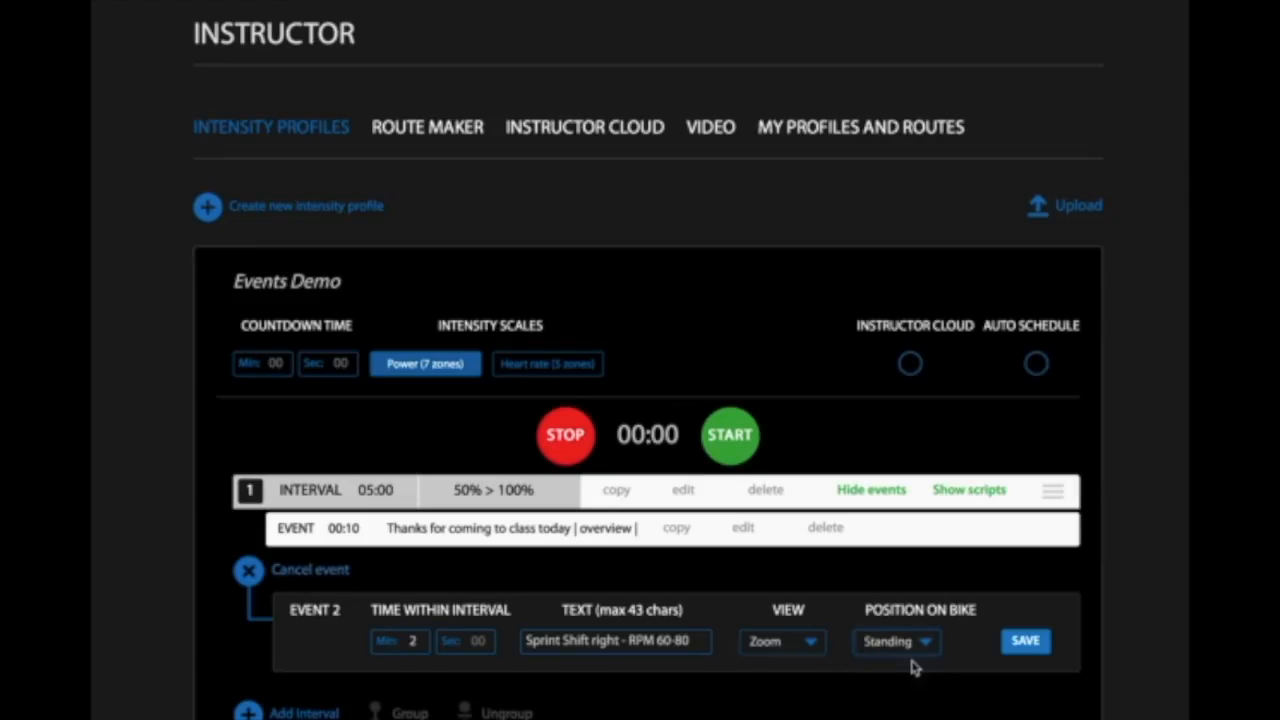
{"action": "left_click", "coordinate": [1026, 641]}
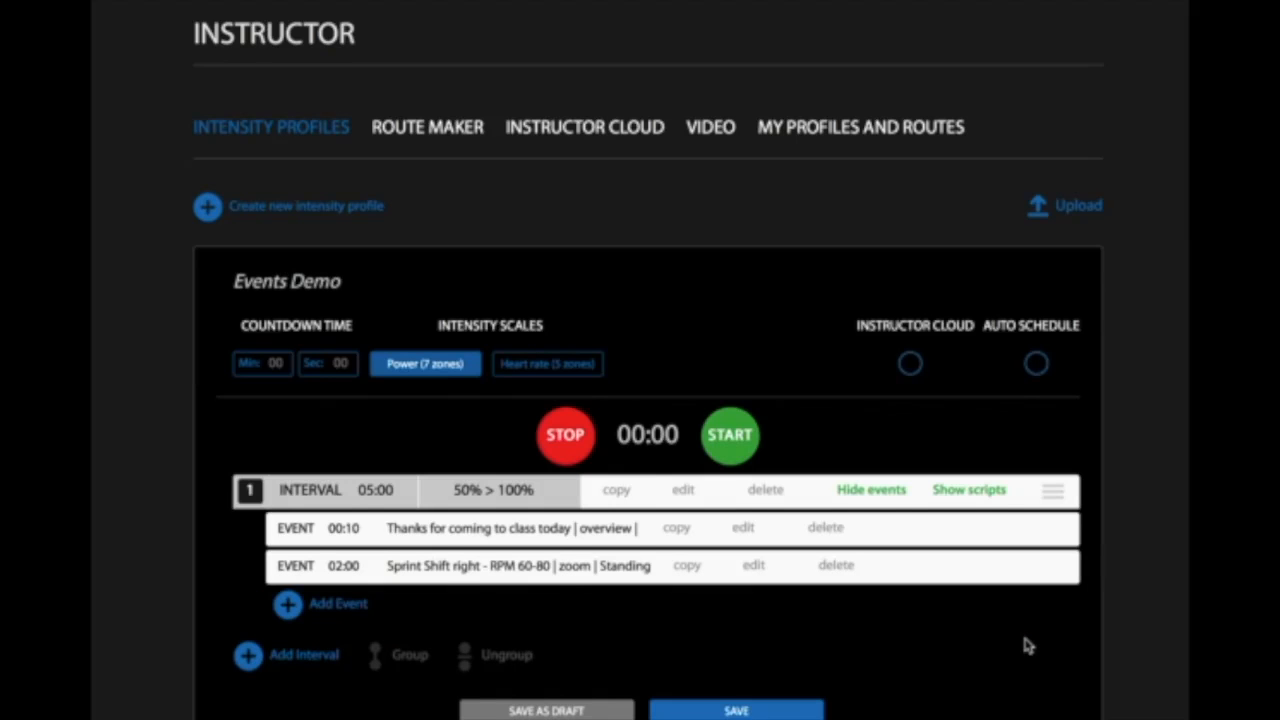
- Start a third event in the interval, timed at 3 minutes
{"action": "scroll", "coordinate": [1028, 645], "scroll_direction": "down", "scroll_amount": 3}
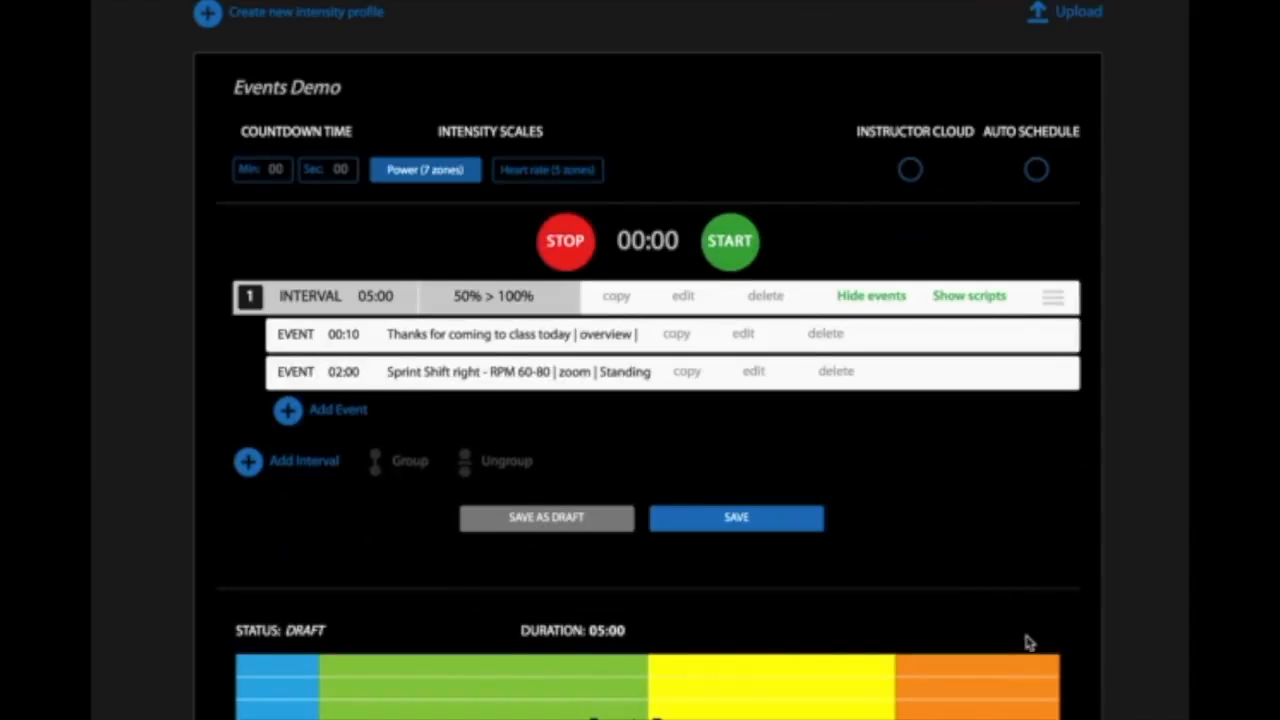
{"action": "left_click", "coordinate": [292, 413]}
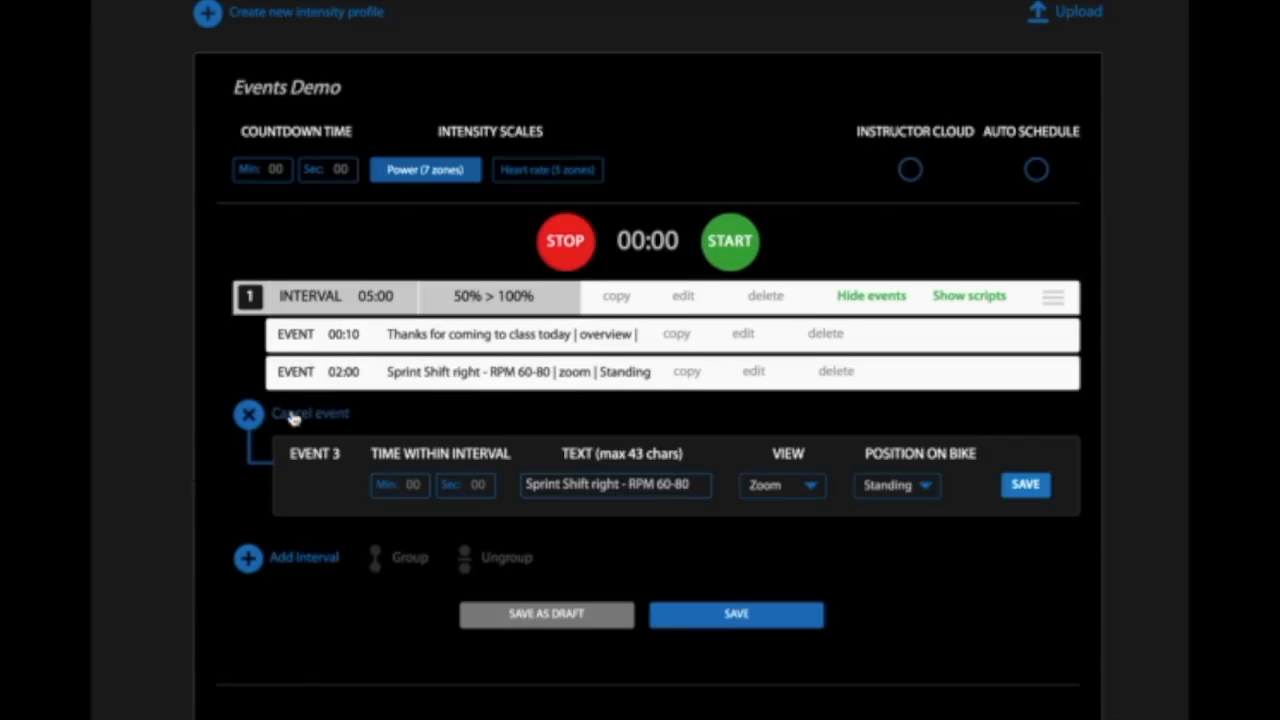
{"action": "left_click", "coordinate": [413, 486]}
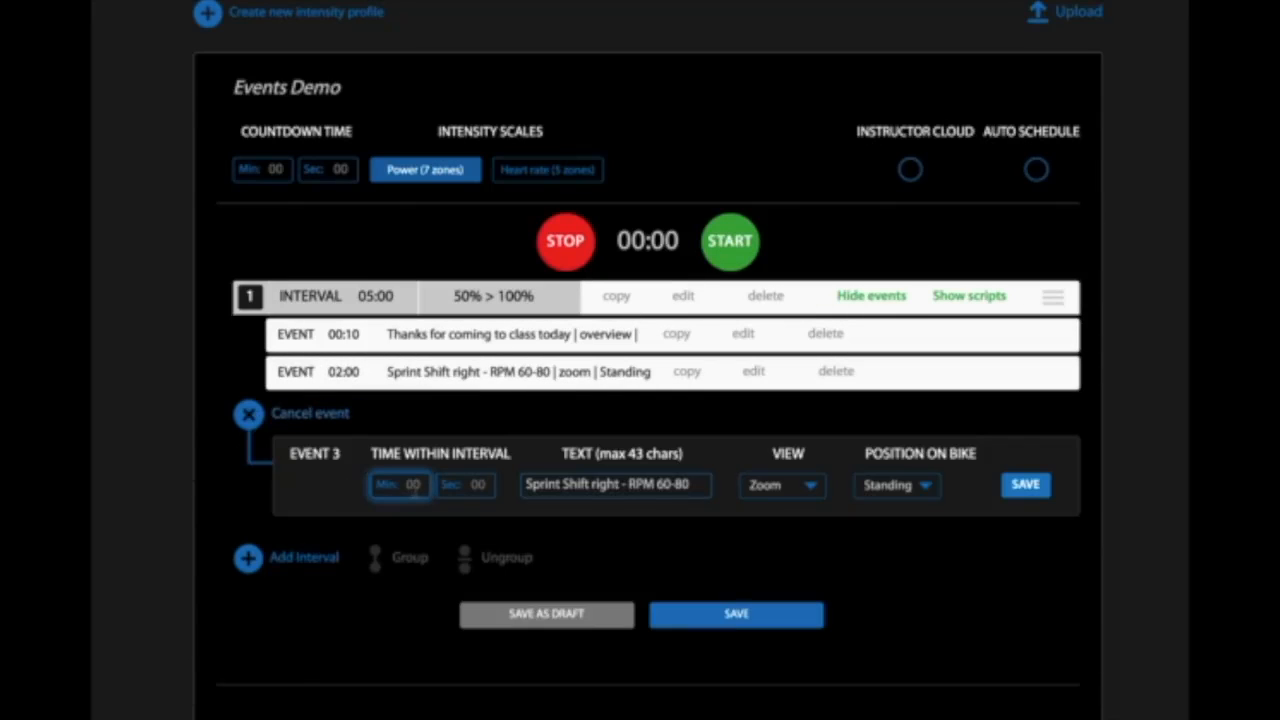
{"action": "type", "text": "3"}
- Change the third event's text to "Sprint Shift center - RPM 60-80"
{"action": "left_click", "coordinate": [621, 484]}
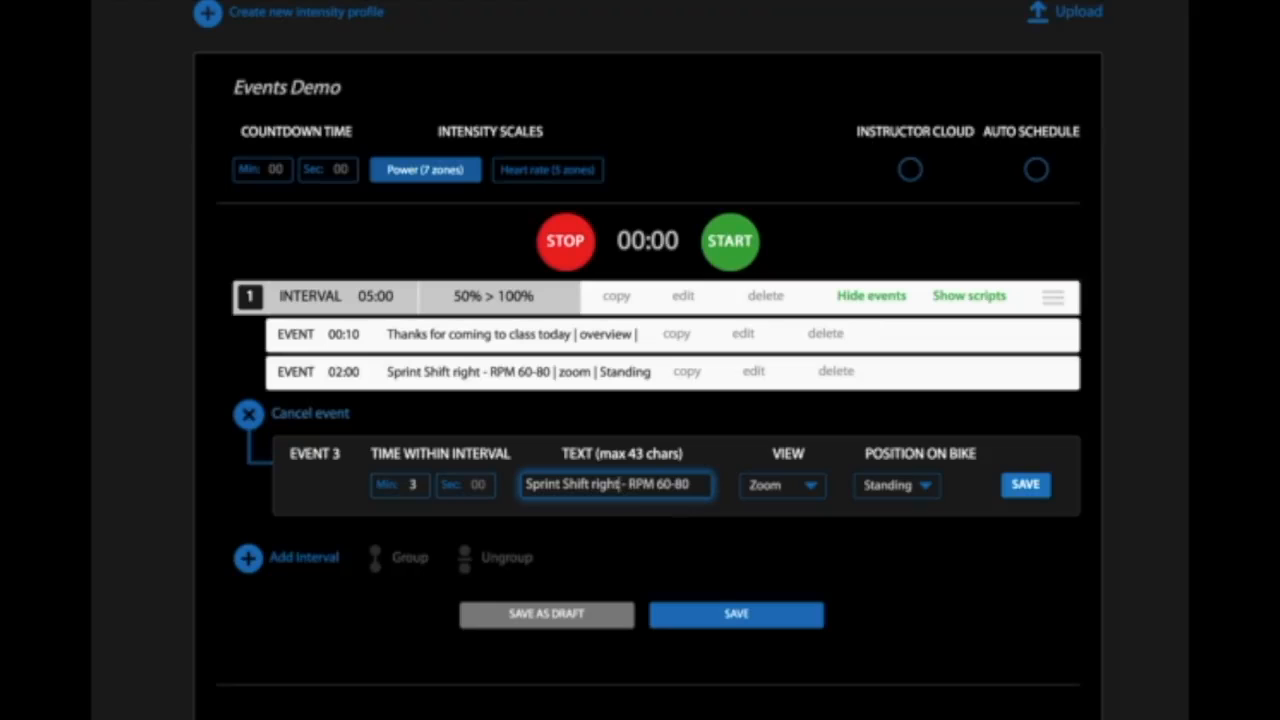
{"action": "key", "text": "BackSpace"}
{"action": "key", "text": "BackSpace"}
{"action": "key", "text": "BackSpace"}
{"action": "key", "text": "BackSpace"}
{"action": "key", "text": "BackSpace"}
{"action": "type", "text": "center"}
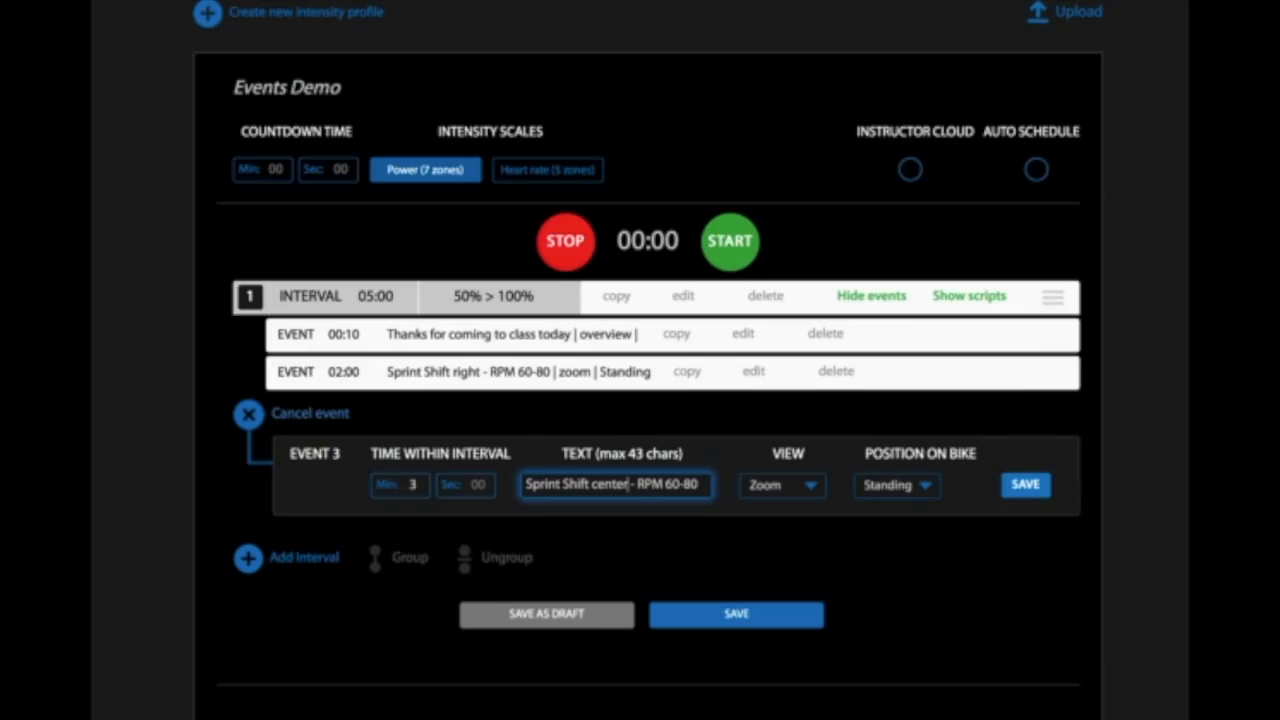
{"action": "key", "text": "Right"}
{"action": "key", "text": "Right"}
{"action": "key", "text": "Right"}
{"action": "key", "text": "Right"}
{"action": "key", "text": "Right"}
{"action": "key", "text": "Right"}
{"action": "key", "text": "Right"}
{"action": "key", "text": "Right"}
- Set the third event's position on bike to Seated and save the event
{"action": "left_click", "coordinate": [922, 489]}
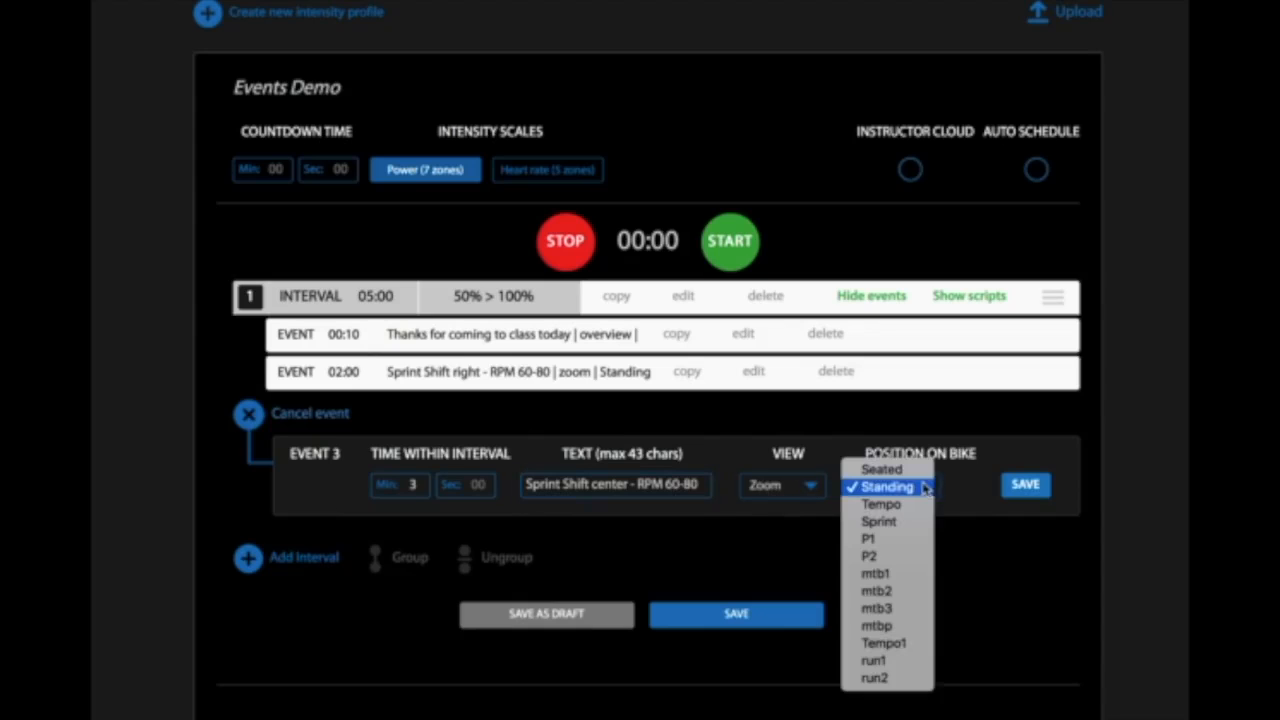
{"action": "left_click", "coordinate": [882, 469]}
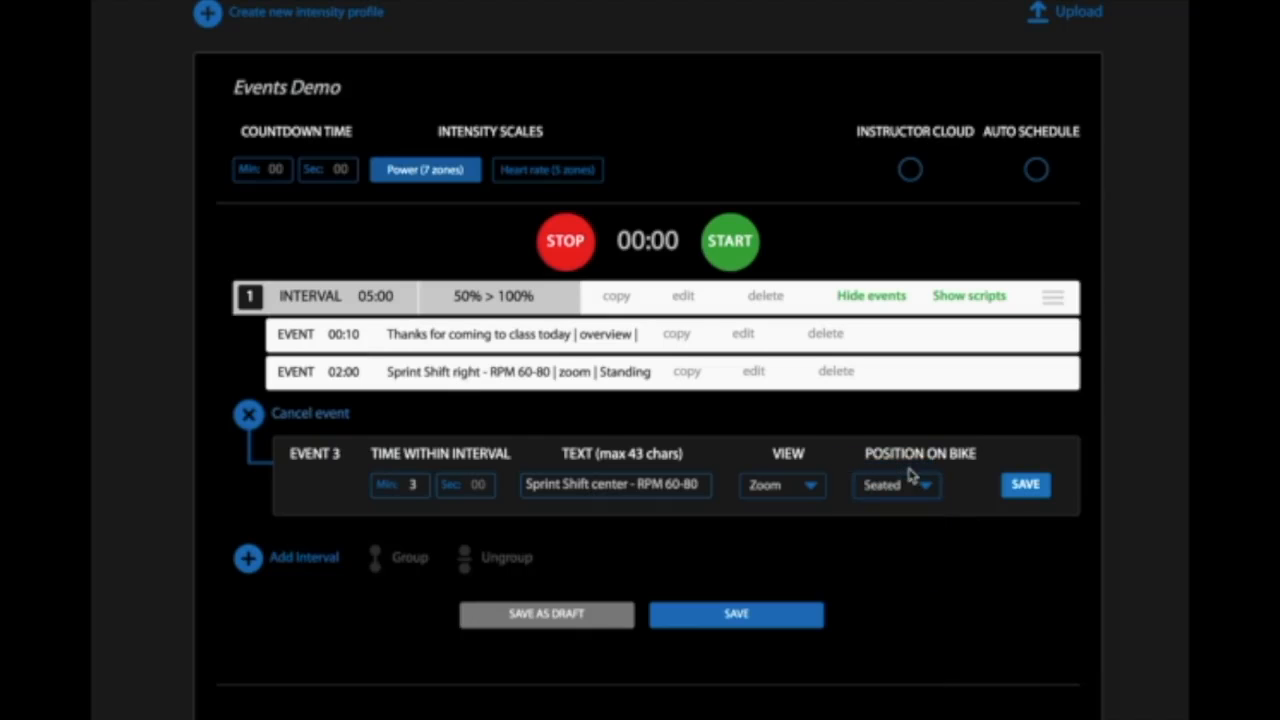
{"action": "left_click", "coordinate": [1025, 486]}
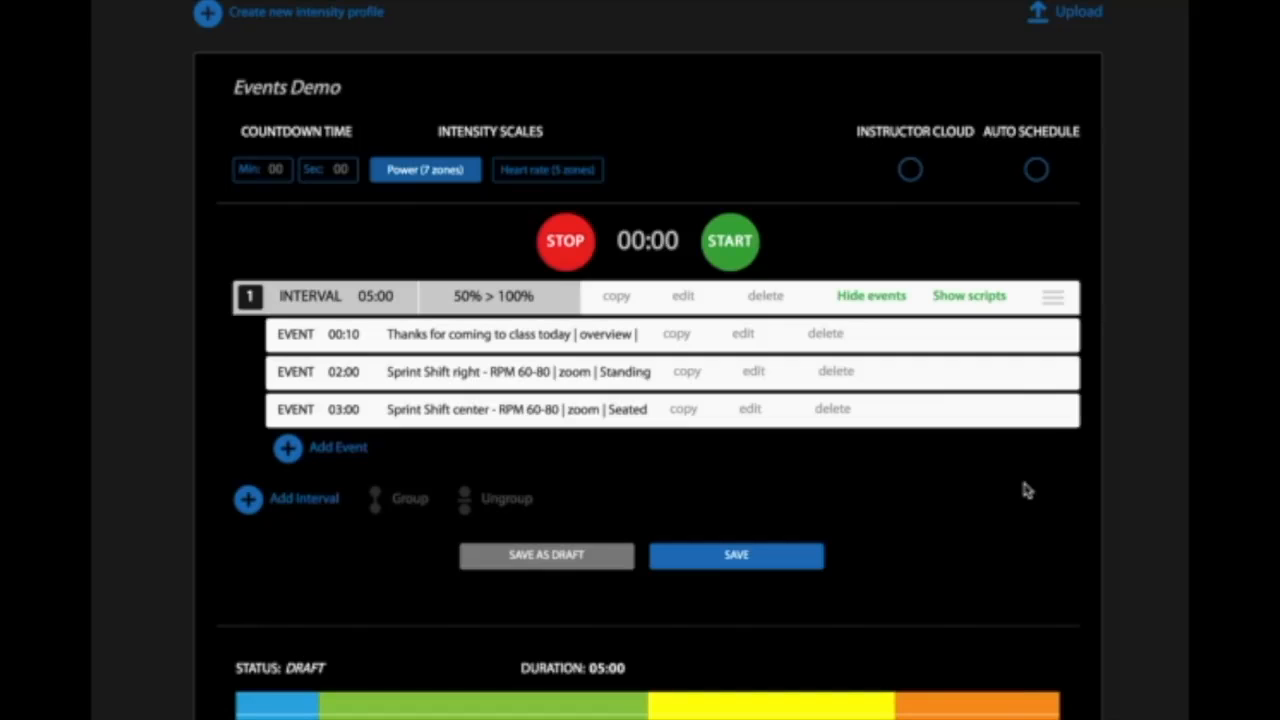
- Start a fourth event in the interval, timed at 4 minutes
{"action": "left_click", "coordinate": [287, 449]}
{"action": "left_click", "coordinate": [413, 516]}
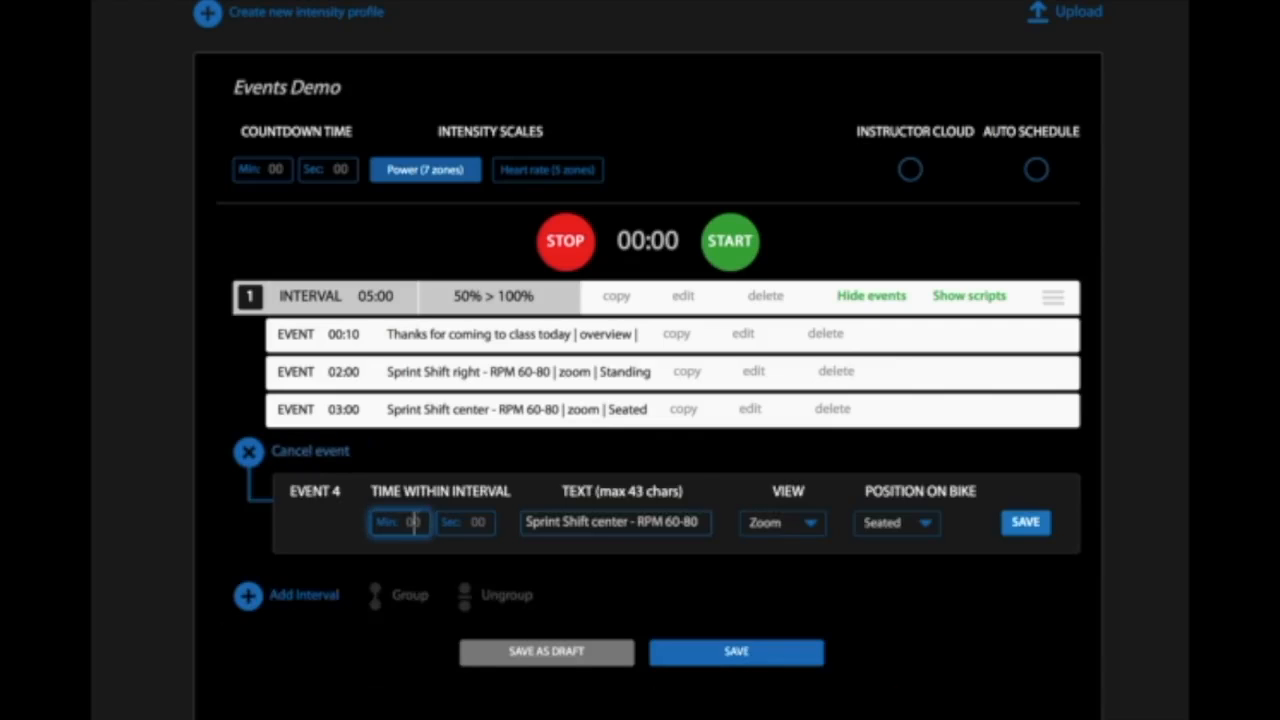
{"action": "type", "text": "4"}
- Change the fourth event's text to "Sprint Shift left - RPM 80-110" and save the event
{"action": "left_click", "coordinate": [627, 522]}
{"action": "key", "text": "BackSpace"}
{"action": "key", "text": "BackSpace"}
{"action": "key", "text": "BackSpace"}
{"action": "key", "text": "BackSpace"}
{"action": "key", "text": "BackSpace"}
{"action": "key", "text": "BackSpace"}
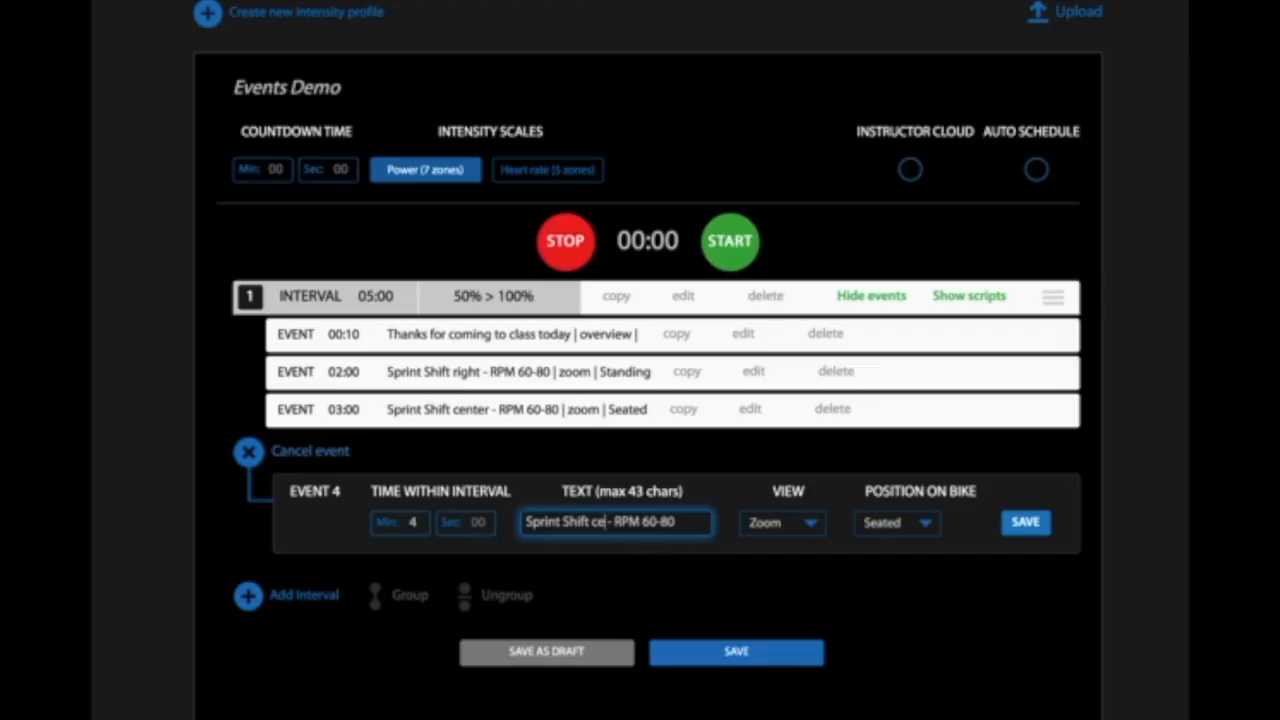
{"action": "type", "text": "left"}
{"action": "left_click", "coordinate": [692, 523]}
{"action": "key", "text": "BackSpace"}
{"action": "key", "text": "BackSpace"}
{"action": "key", "text": "BackSpace"}
{"action": "key", "text": "BackSpace"}
{"action": "key", "text": "BackSpace"}
{"action": "key", "text": "BackSpace"}
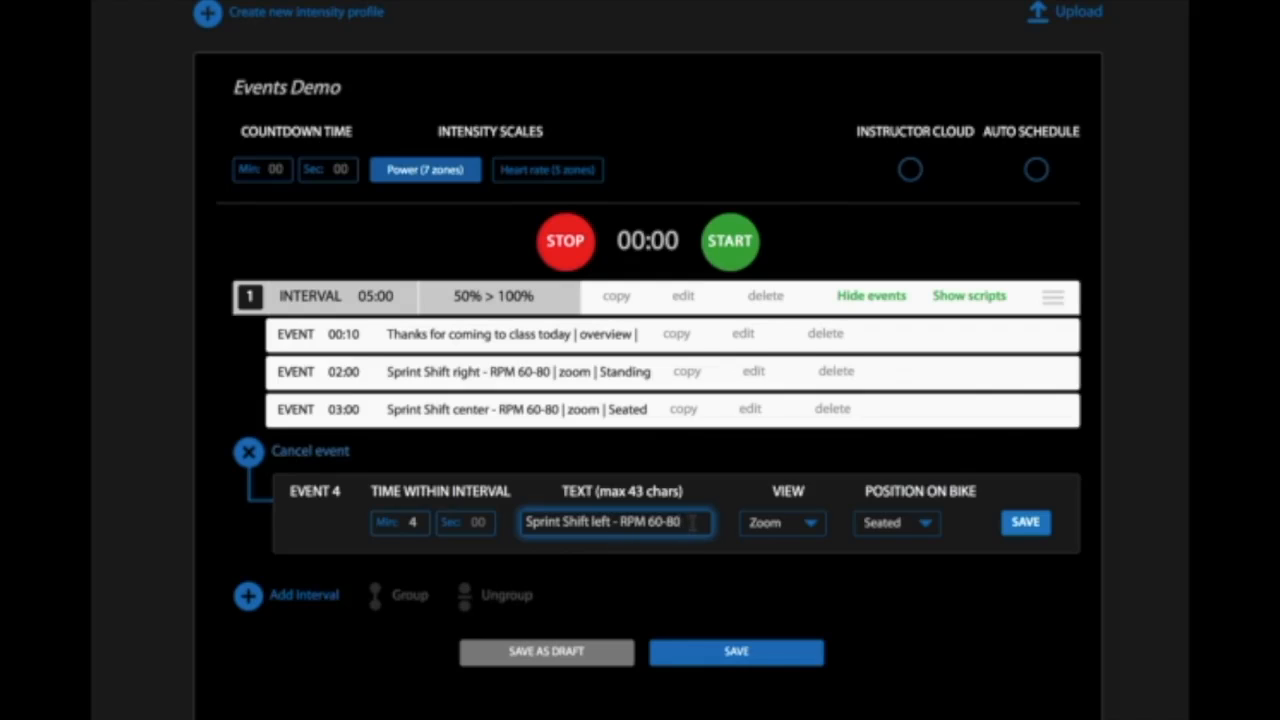
{"action": "type", "text": "80-"}
{"action": "type", "text": "110"}
{"action": "left_click", "coordinate": [1024, 523]}
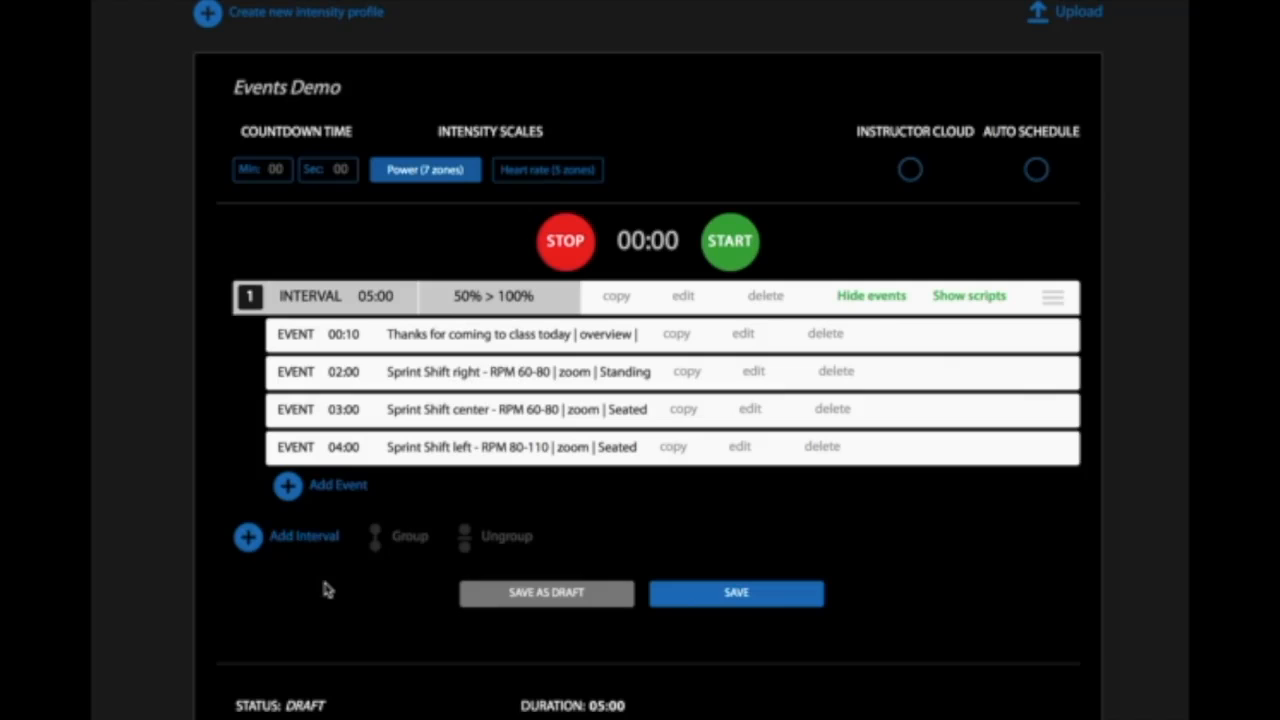
- Start a second interval with a duration of 1 minute 1 second
{"action": "left_click", "coordinate": [248, 541]}
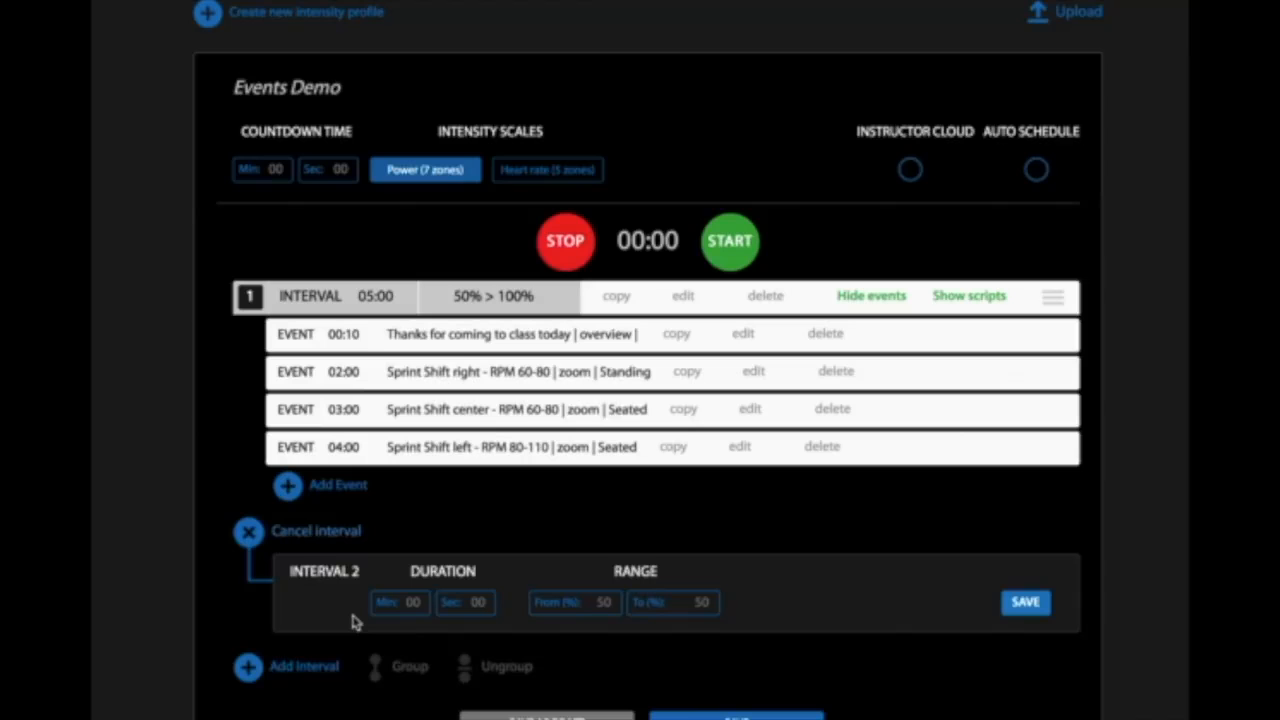
{"action": "scroll", "coordinate": [477, 527], "scroll_direction": "down", "scroll_amount": 2}
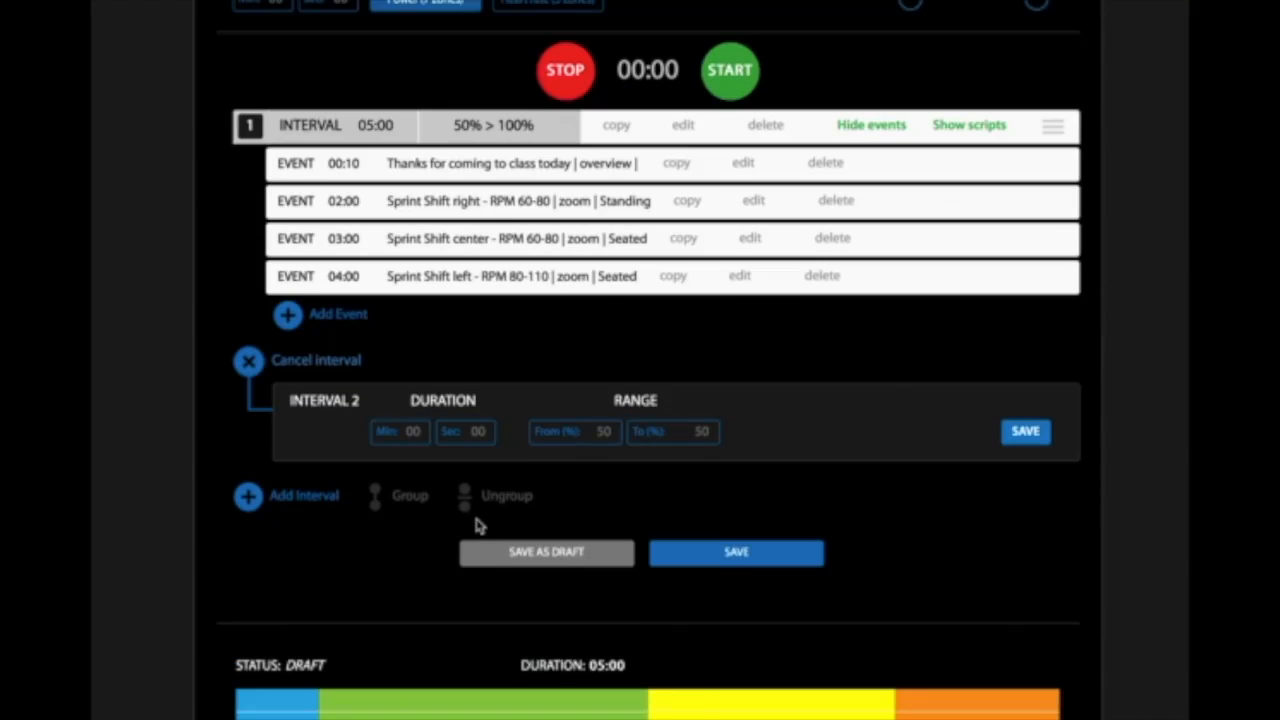
{"action": "scroll", "coordinate": [477, 527], "scroll_direction": "down", "scroll_amount": 1}
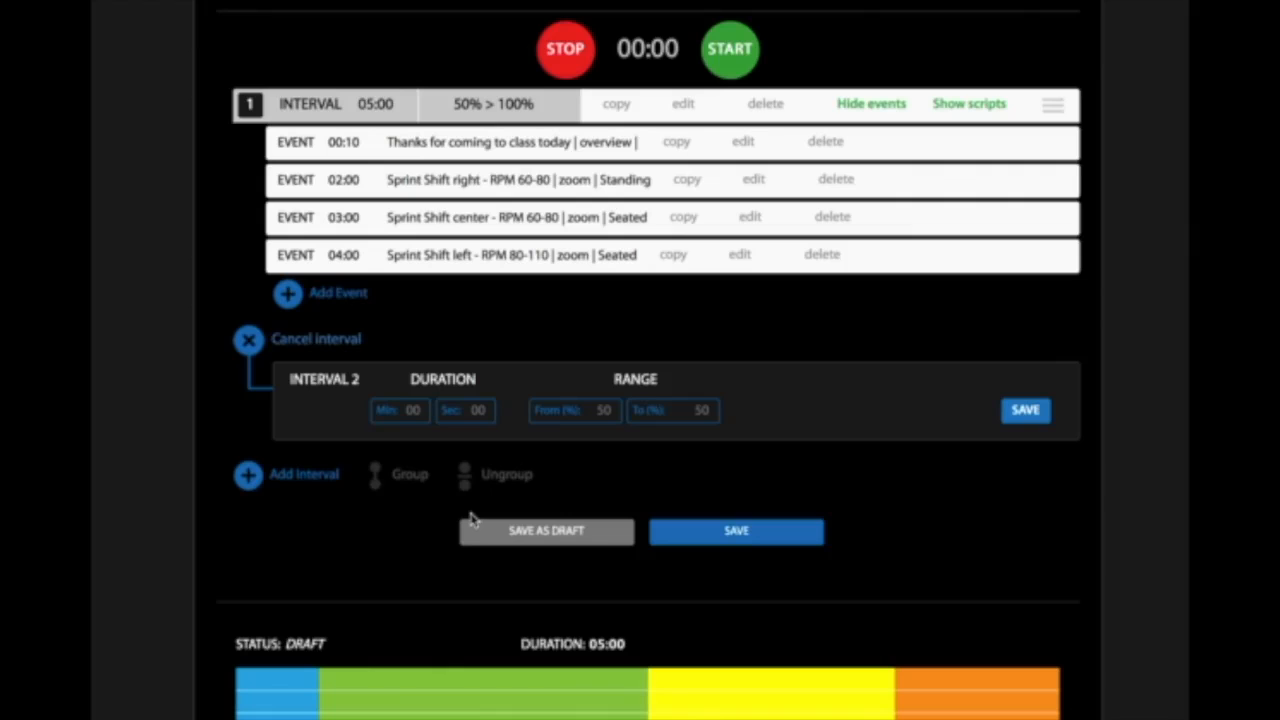
{"action": "left_click", "coordinate": [413, 410]}
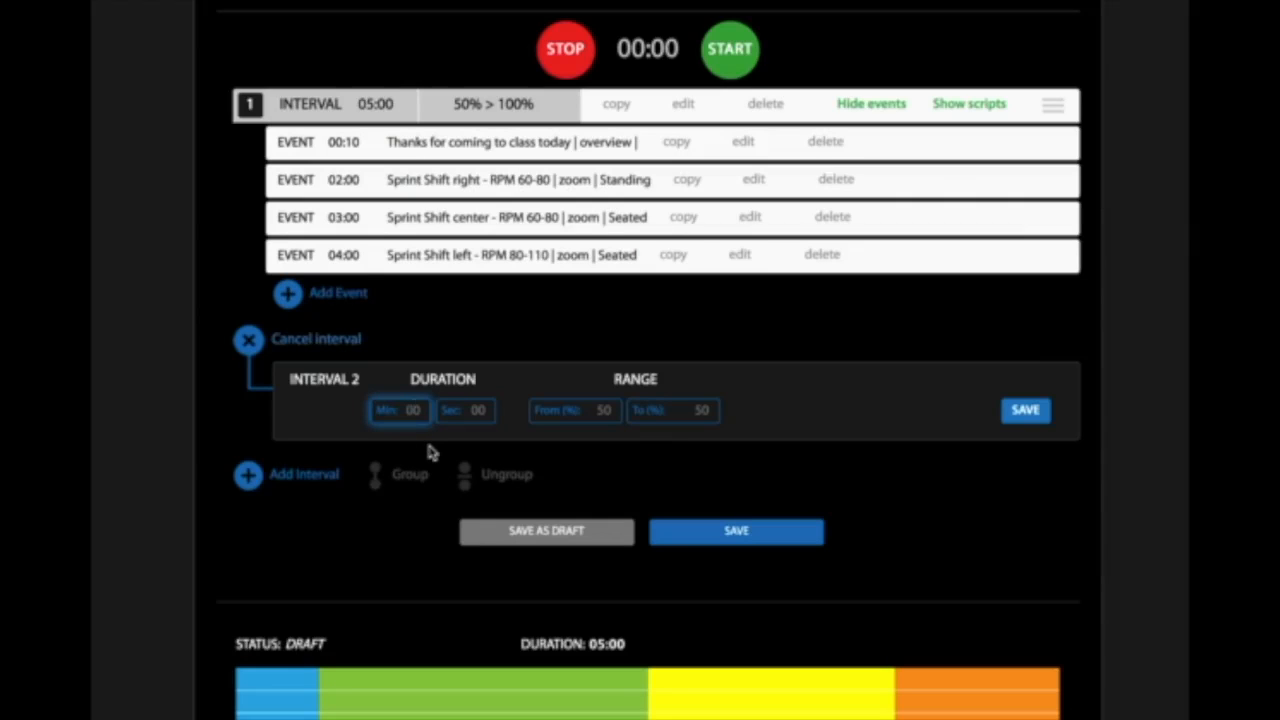
{"action": "type", "text": "1"}
{"action": "key", "text": "Tab"}
{"action": "type", "text": "1"}
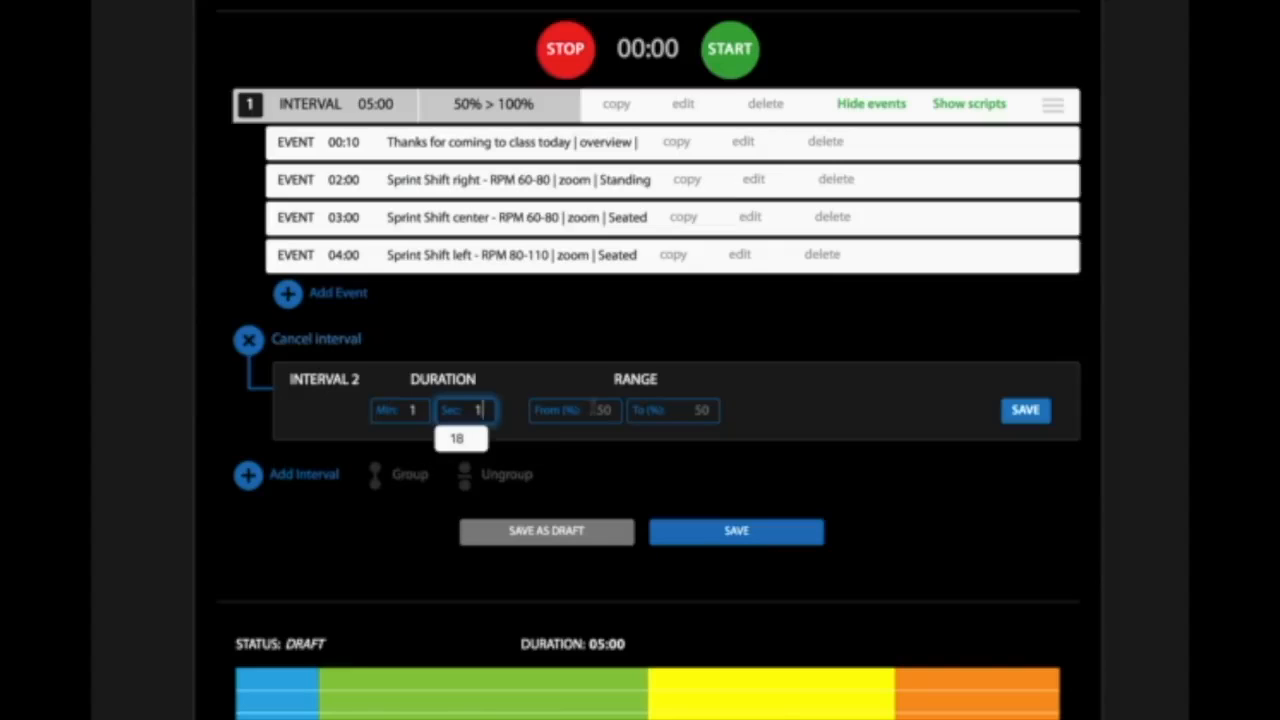
- Set the second interval's range from 130% to 130% and save the interval
{"action": "left_click", "coordinate": [595, 410]}
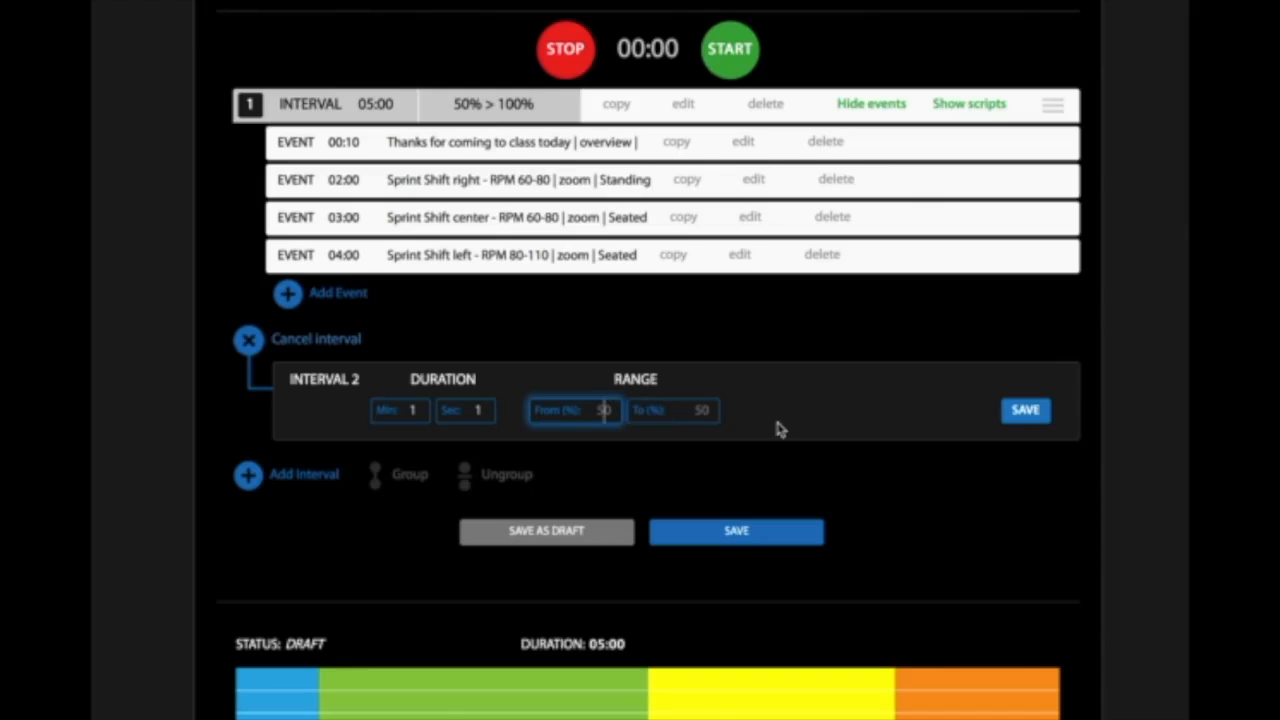
{"action": "type", "text": "130"}
{"action": "left_click", "coordinate": [686, 409]}
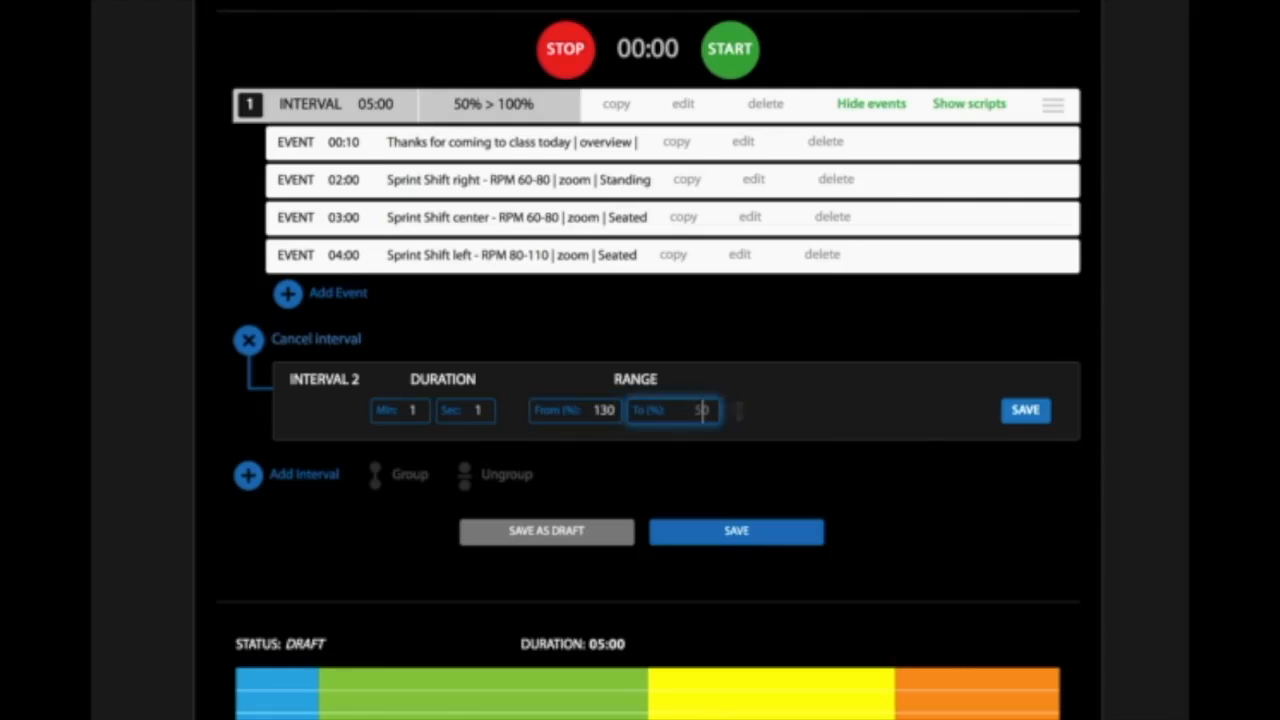
{"action": "type", "text": "130"}
{"action": "left_click", "coordinate": [1022, 411]}
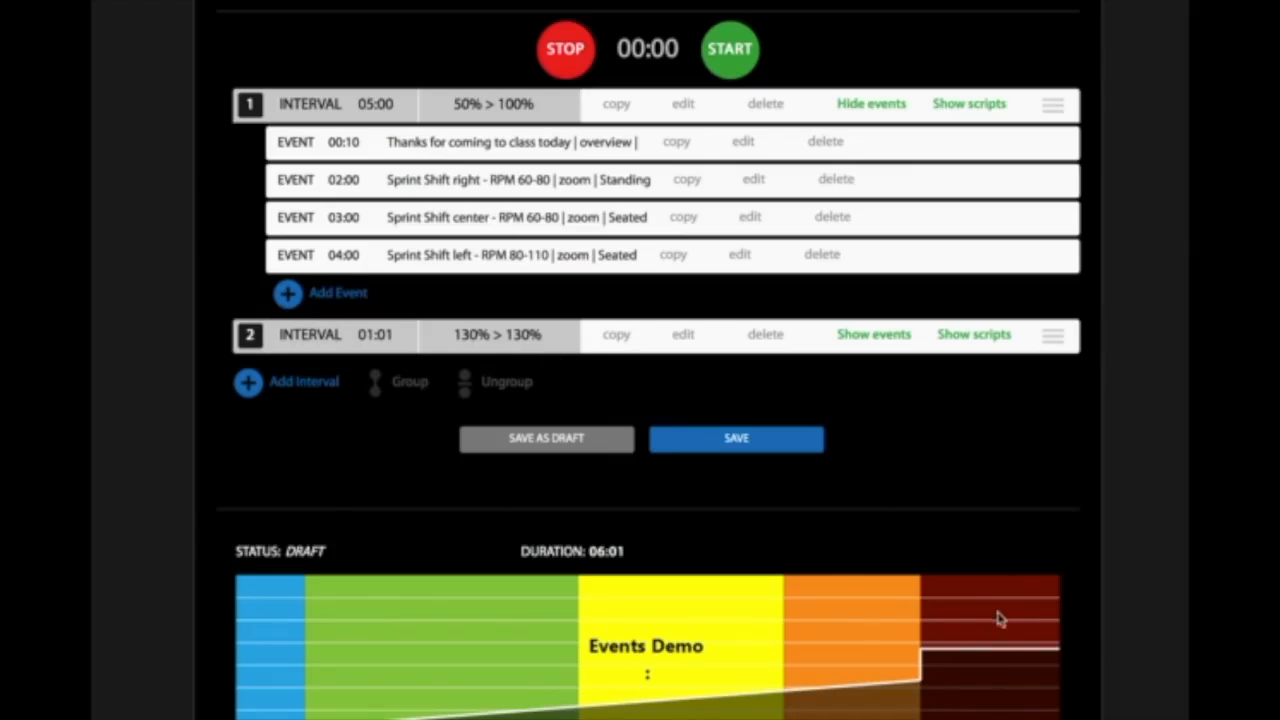
- Start an event in the second interval, timed at 1 second, and clear its text
{"action": "left_click", "coordinate": [884, 341]}
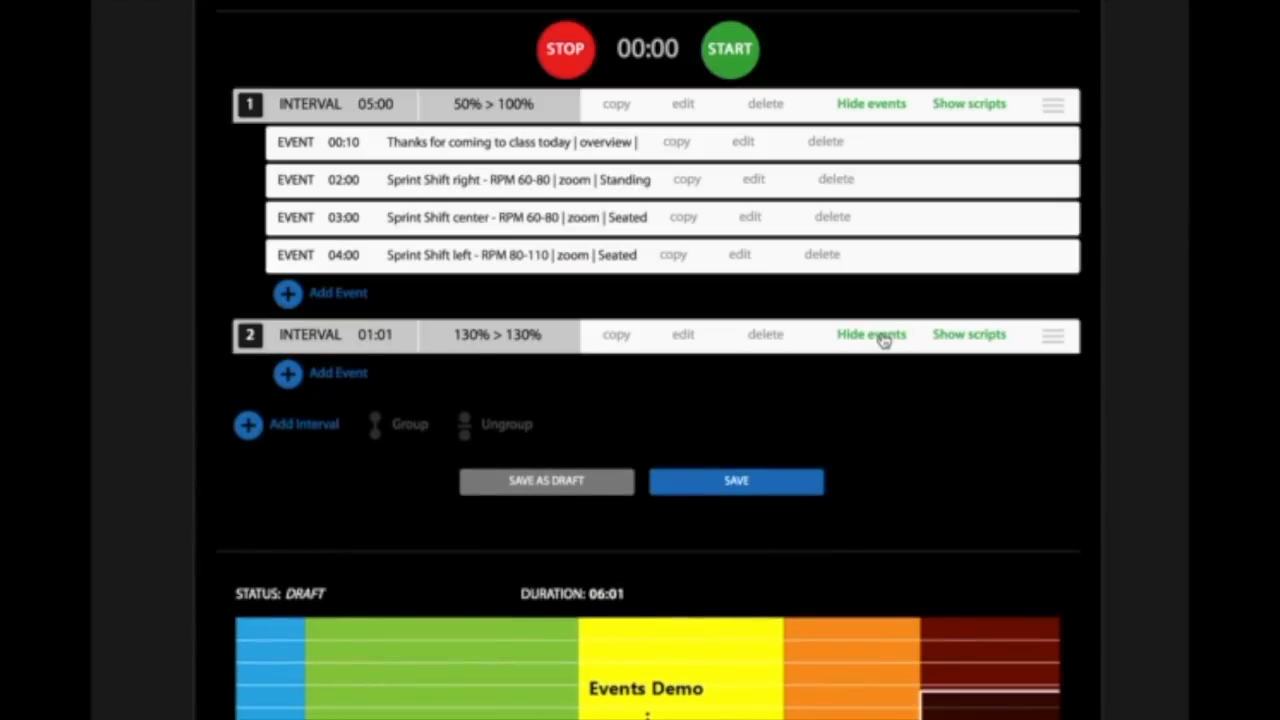
{"action": "left_click", "coordinate": [287, 373]}
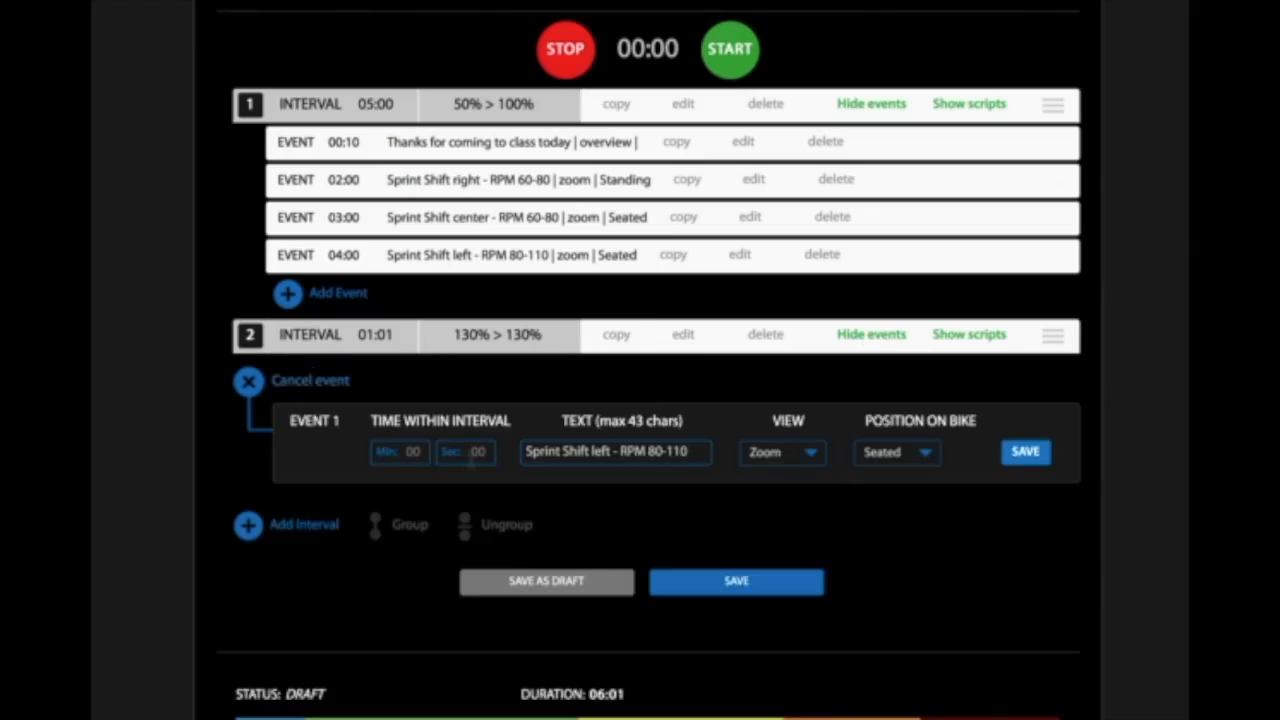
{"action": "left_click", "coordinate": [477, 452]}
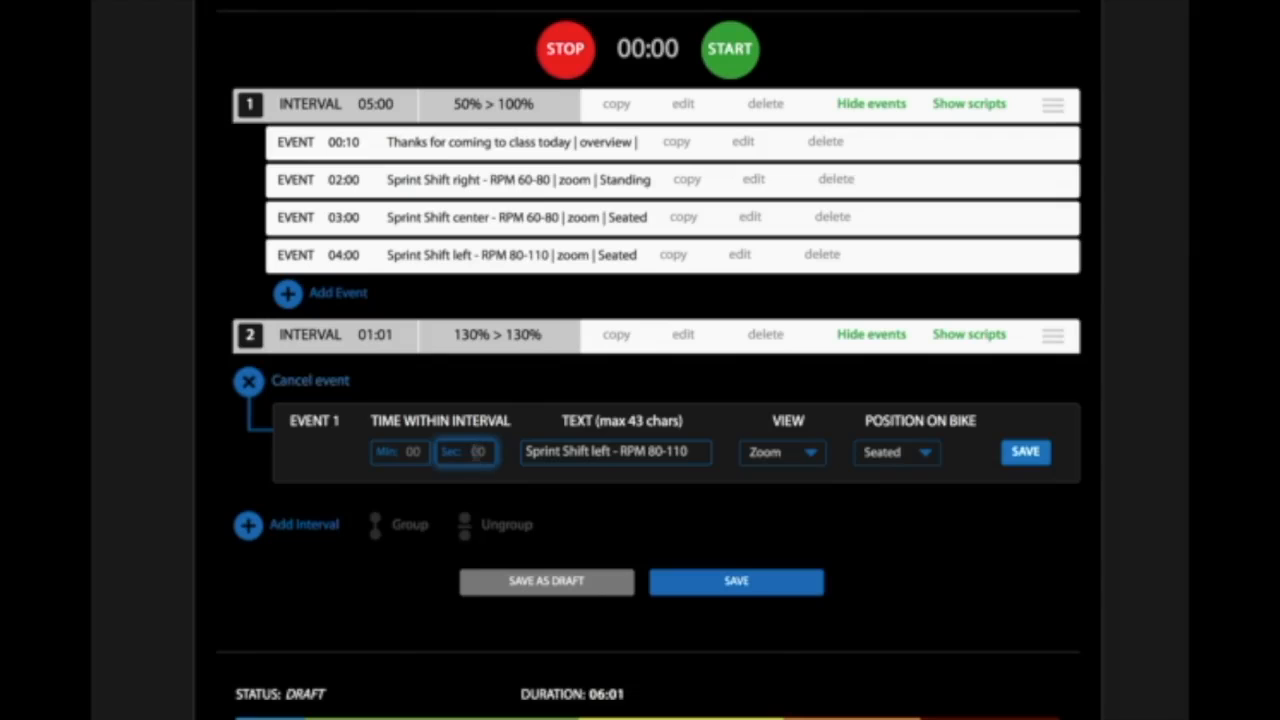
{"action": "type", "text": "1"}
{"action": "double_click", "coordinate": [569, 452]}
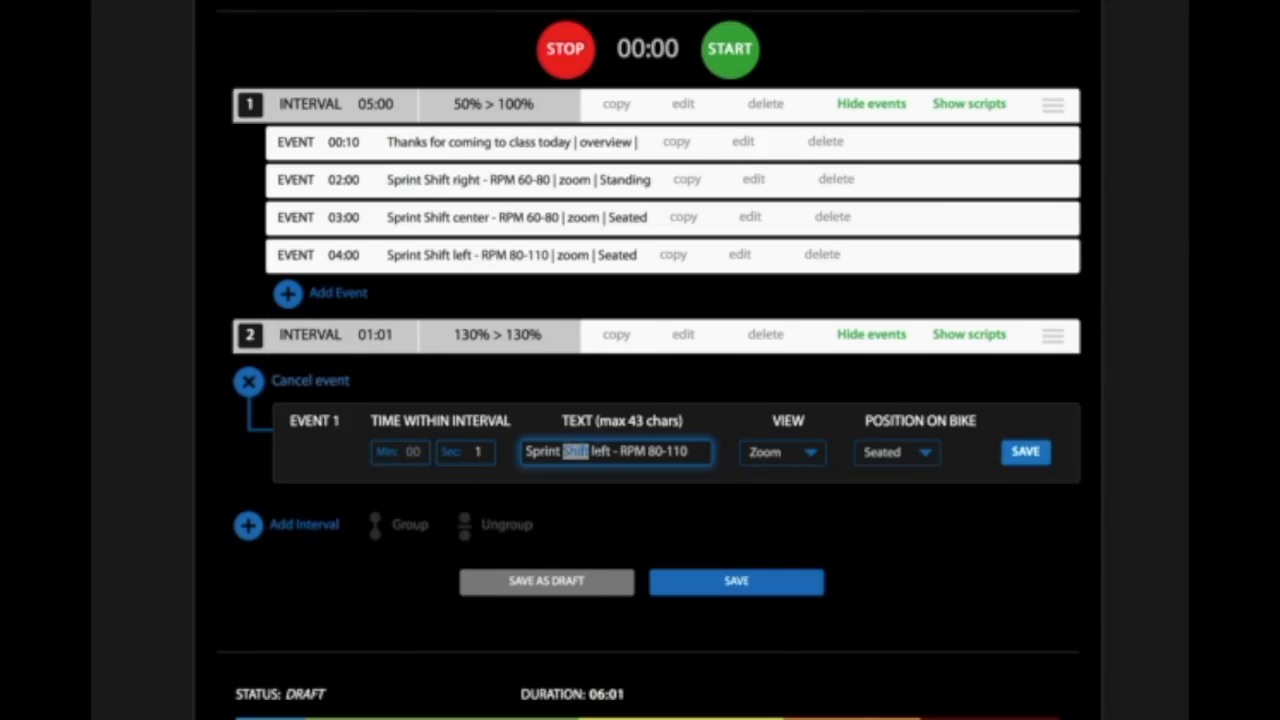
{"action": "triple_click", "coordinate": [600, 451]}
{"action": "key", "text": "BackSpace"}
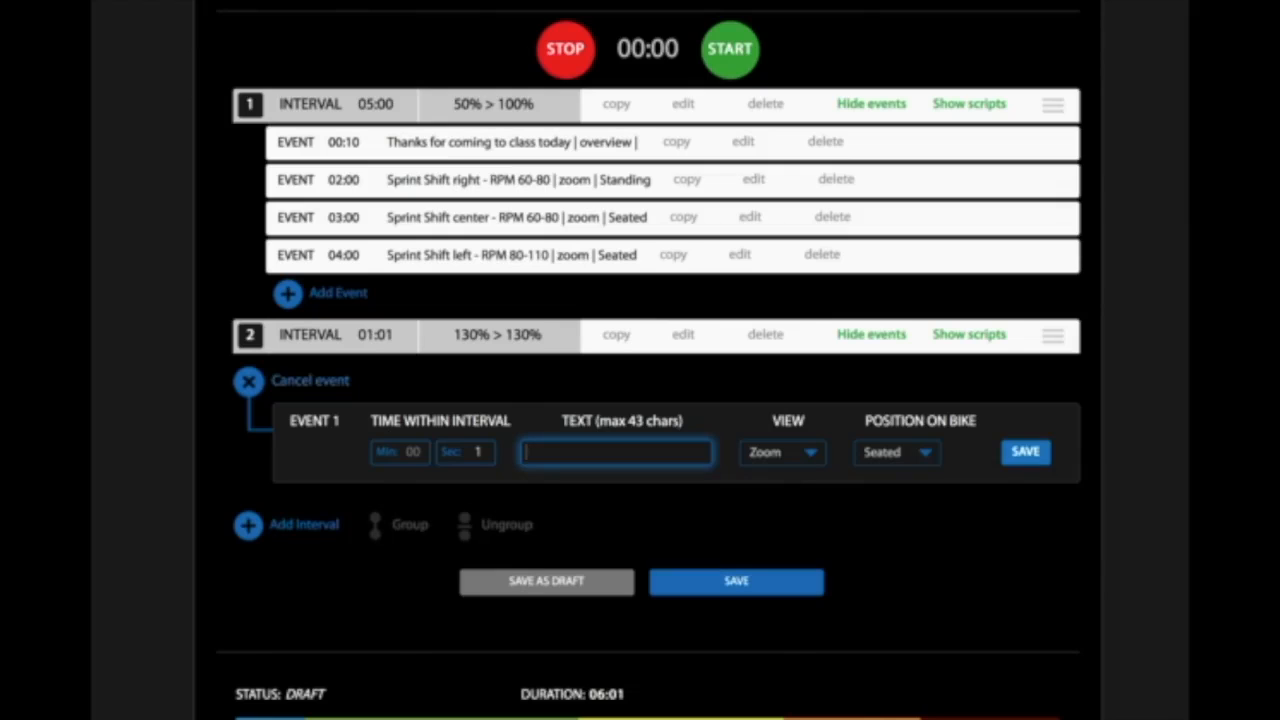
- Set the second interval's event view to Calculate FTP and save the event
{"action": "left_click", "coordinate": [812, 455]}
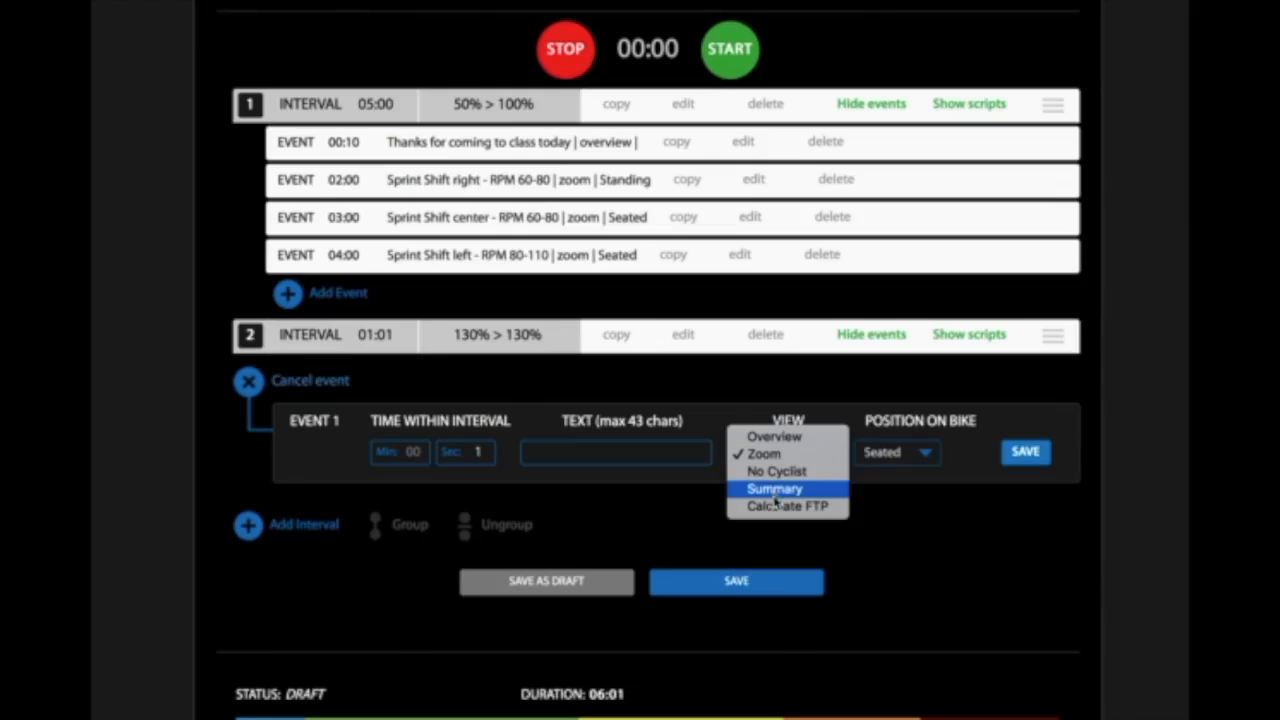
{"action": "left_click", "coordinate": [776, 507]}
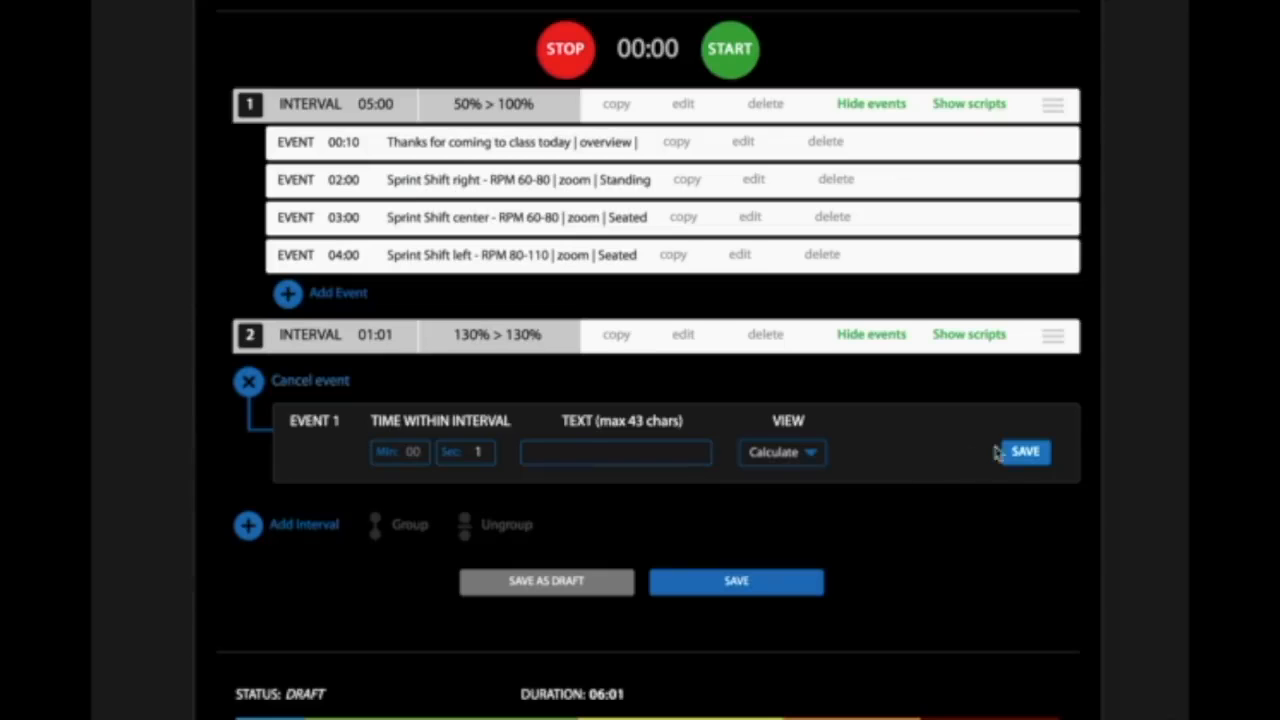
{"action": "left_click", "coordinate": [1025, 452]}
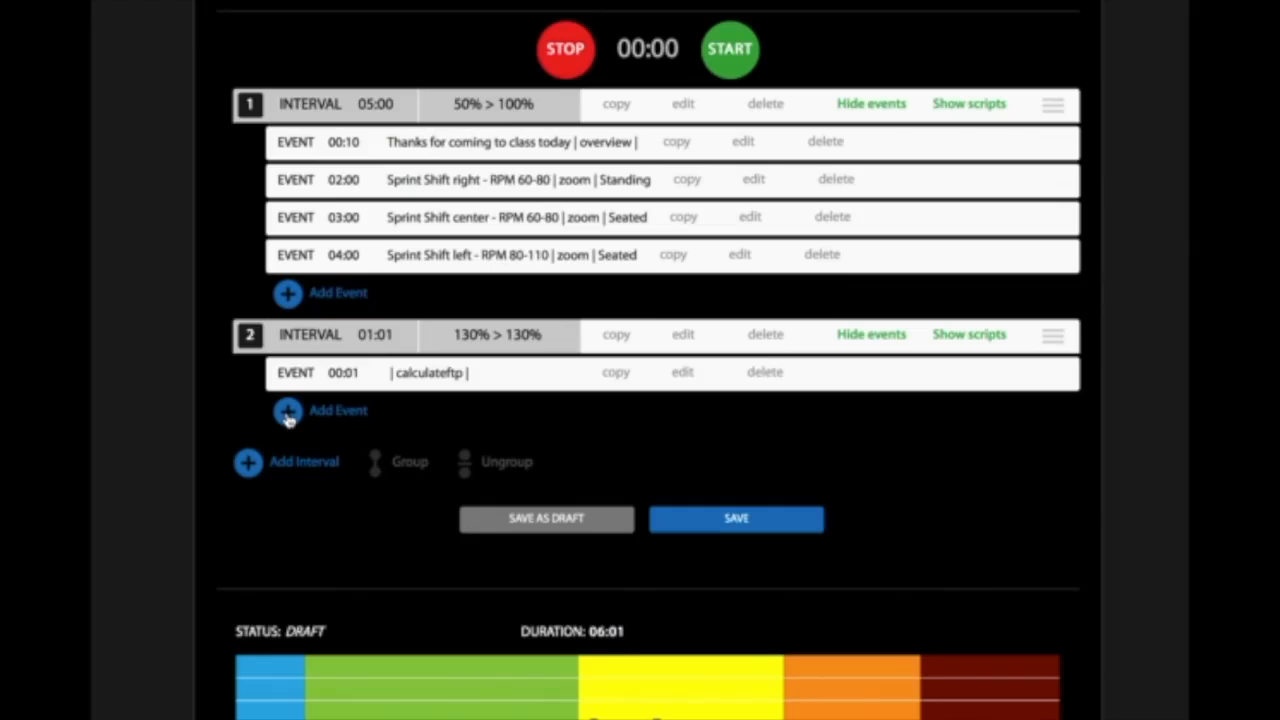
- Add a third interval lasting 2 minutes, keeping the default range, and save it
{"action": "left_click", "coordinate": [248, 464]}
{"action": "left_click", "coordinate": [405, 528]}
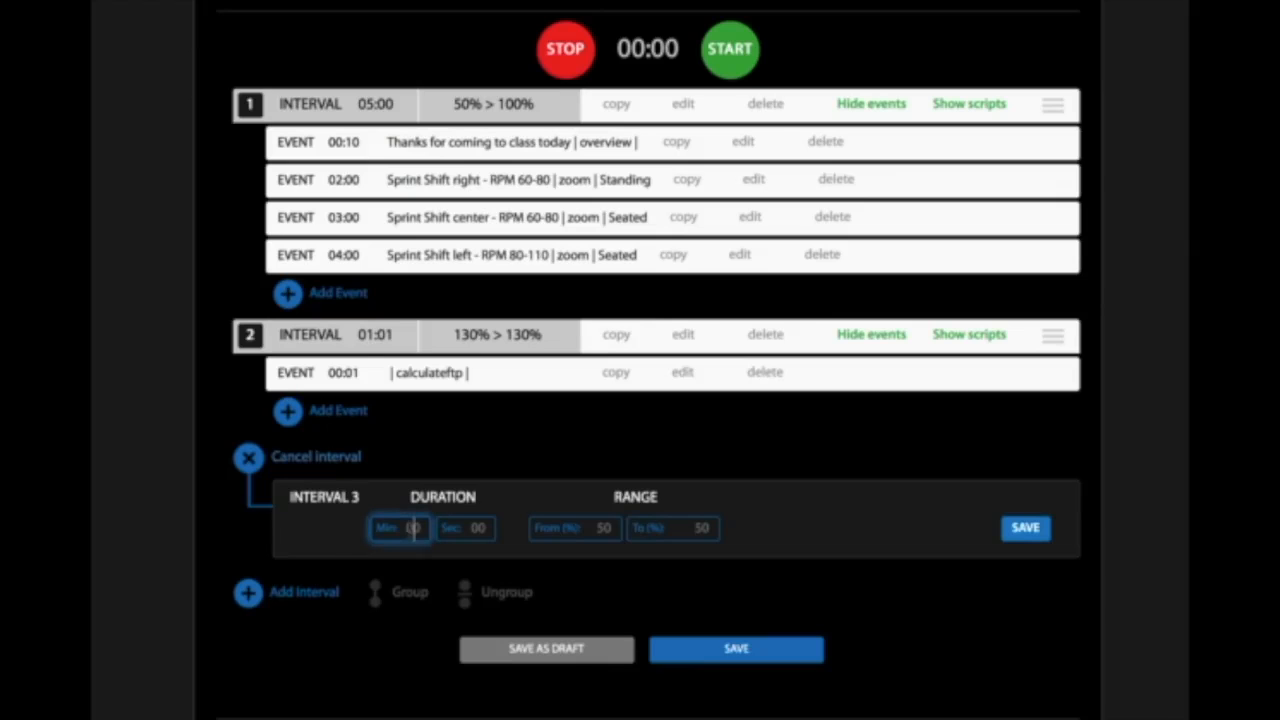
{"action": "type", "text": "2"}
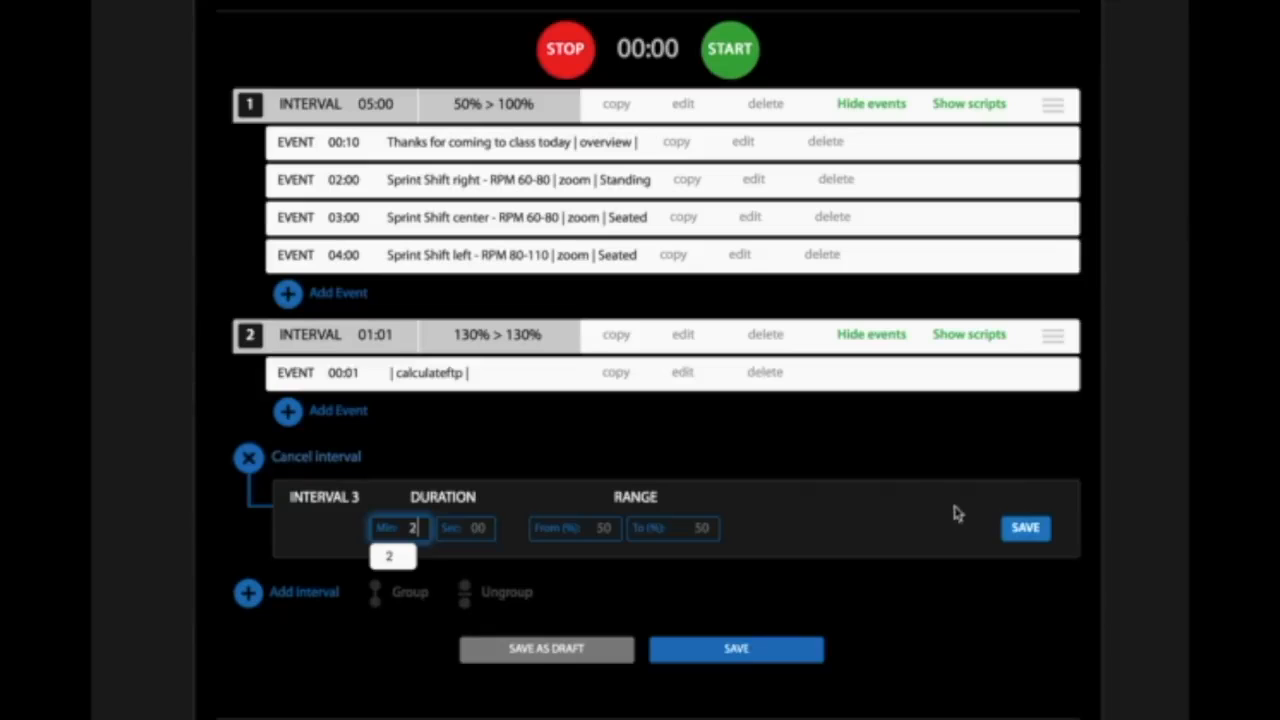
{"action": "left_click", "coordinate": [1028, 530]}
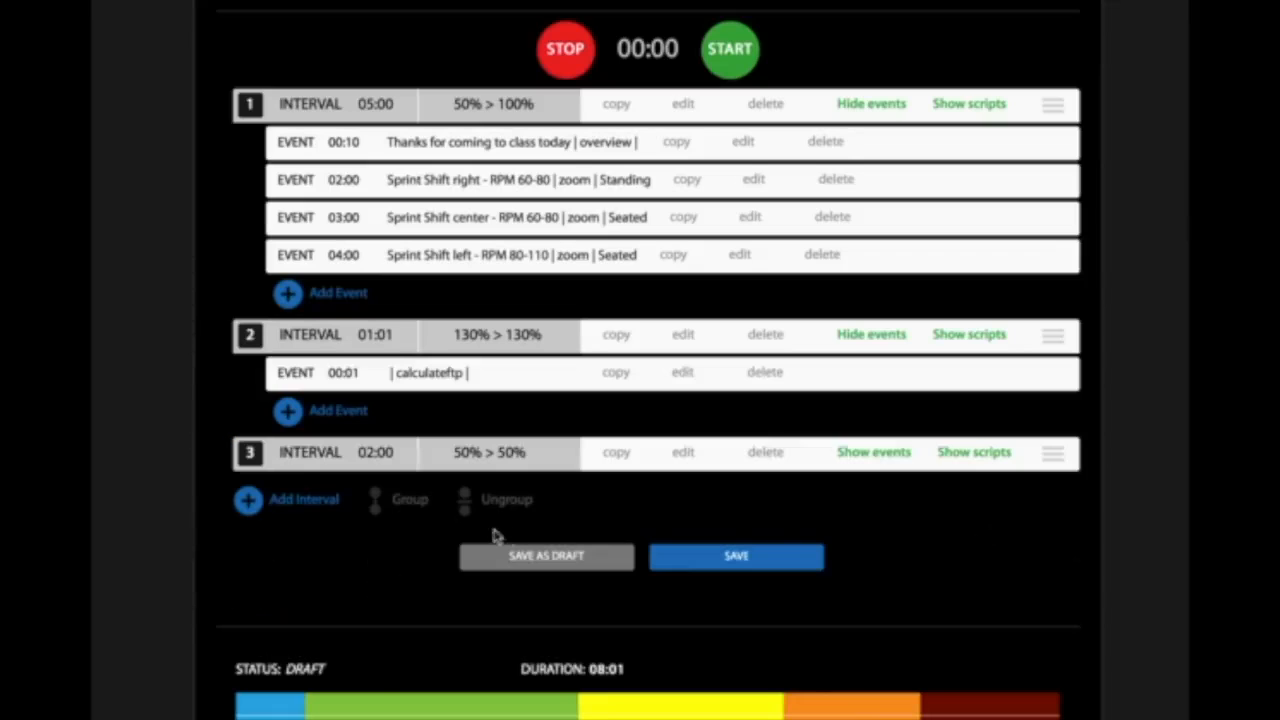
- Start an event in the third interval, timed at 30 seconds, with the text "Nice Job, recover"
{"action": "left_click", "coordinate": [868, 455]}
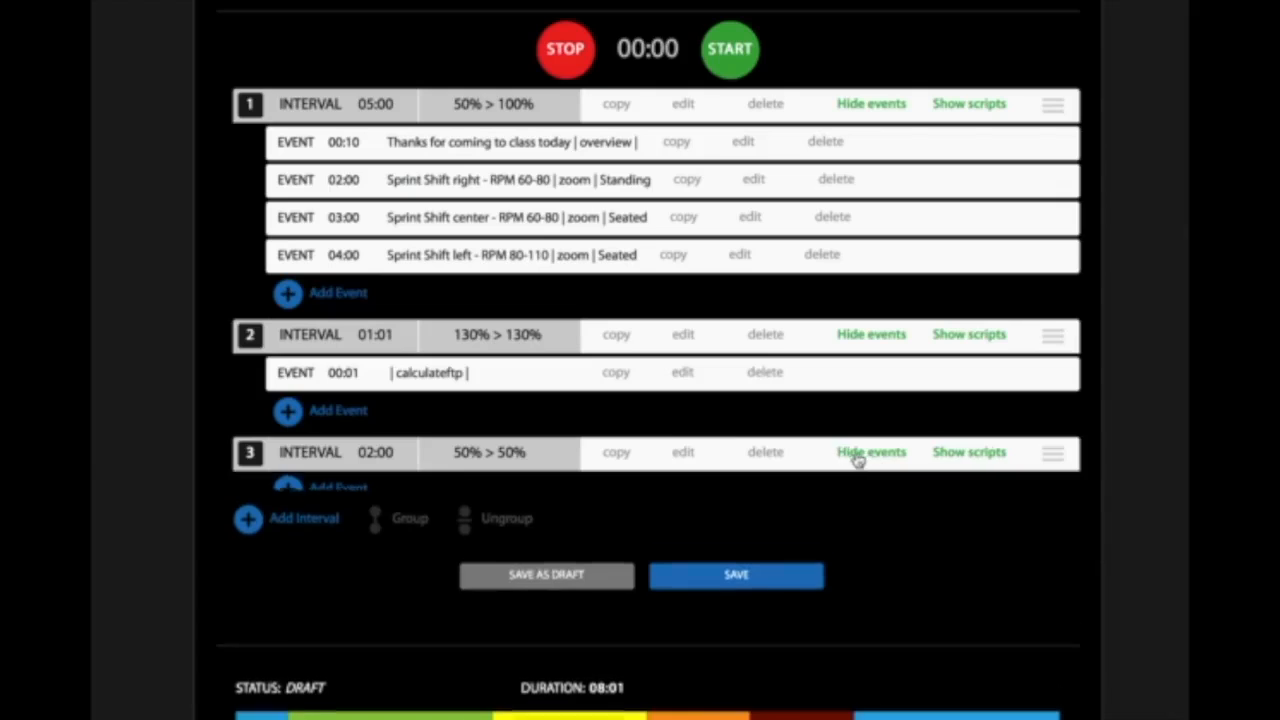
{"action": "left_click", "coordinate": [288, 493]}
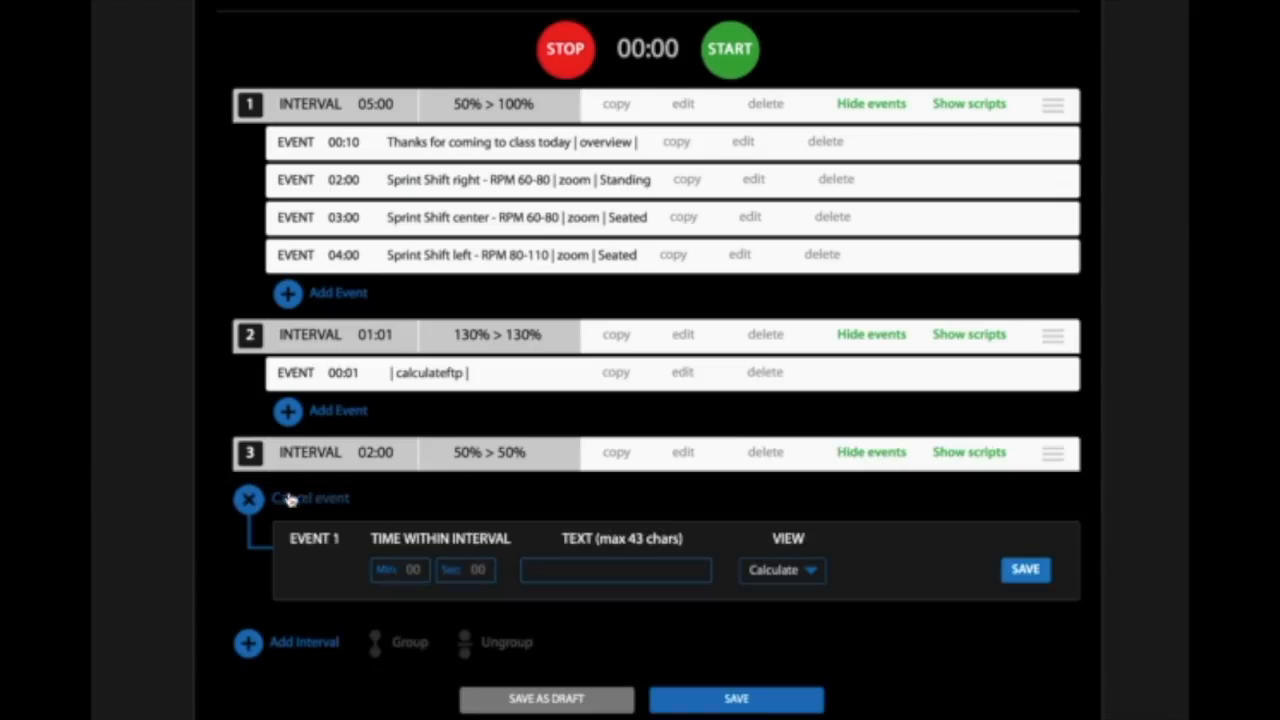
{"action": "left_click", "coordinate": [478, 569]}
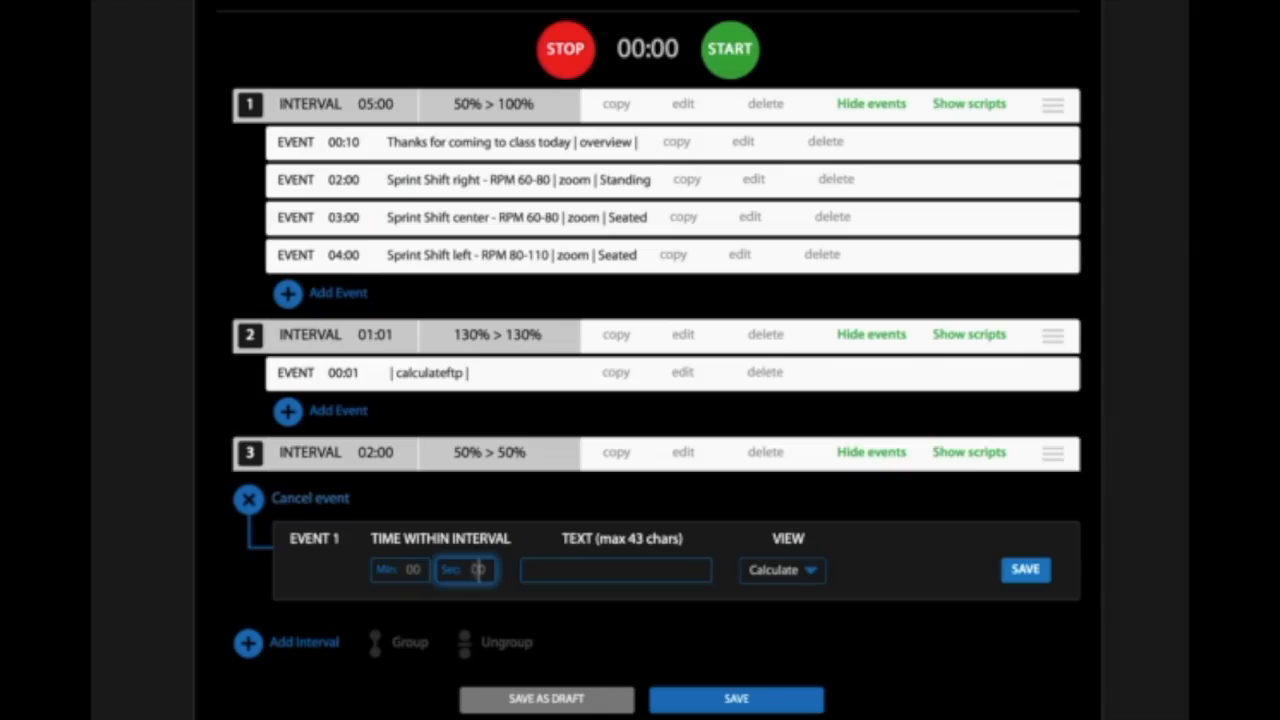
{"action": "type", "text": "30"}
{"action": "left_click", "coordinate": [571, 566]}
{"action": "type", "text": "N"}
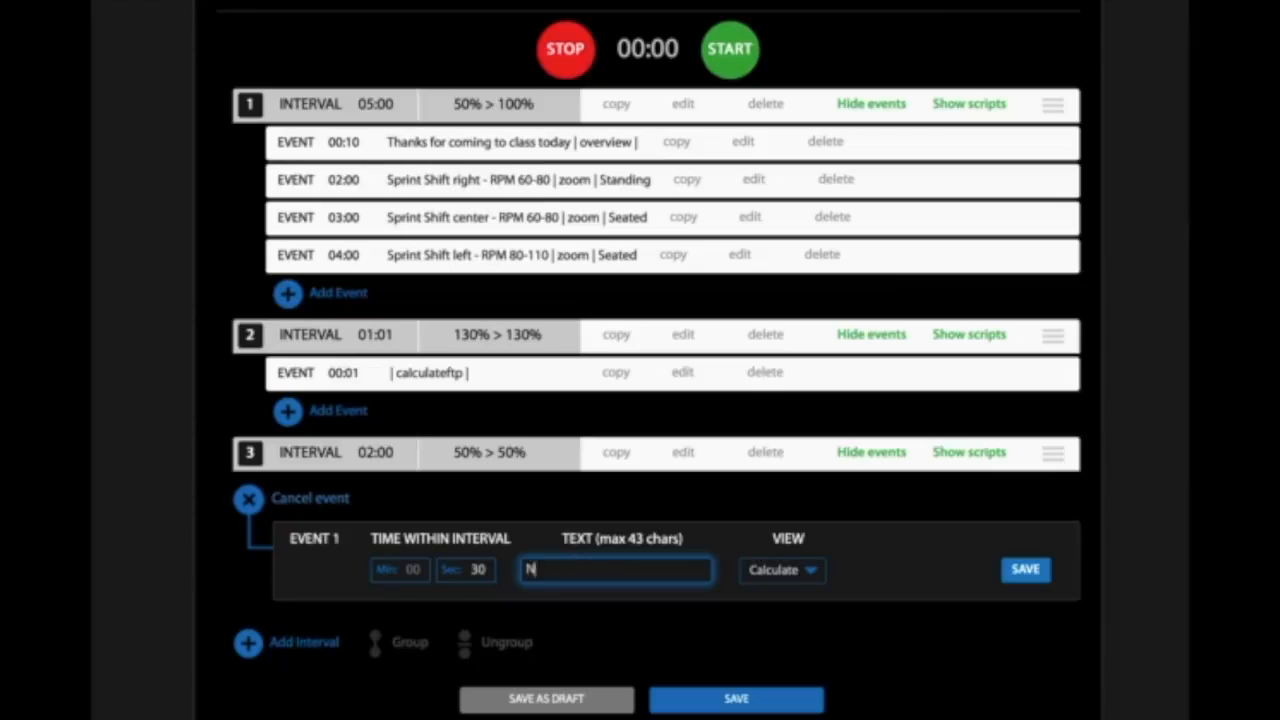
{"action": "type", "text": "ice Job, recover"}
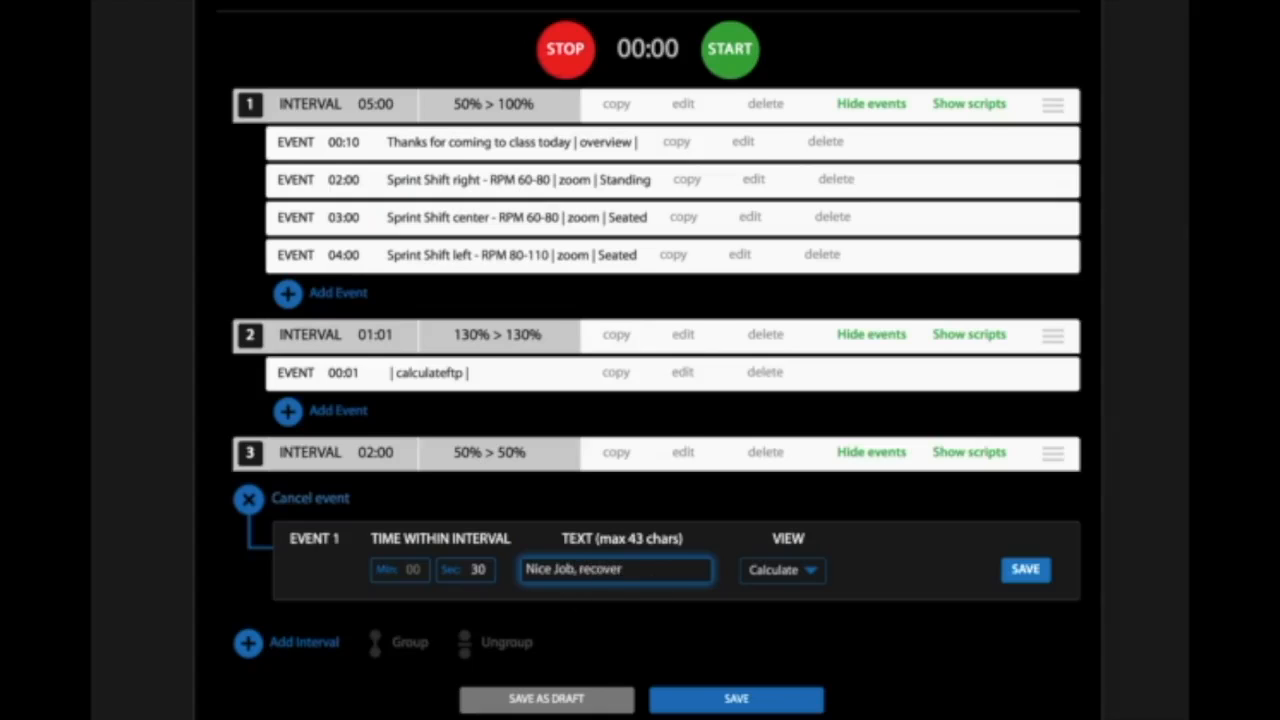
- Set the third interval's event view to No Cyclist, then save the event and the whole profile
{"action": "left_click", "coordinate": [813, 572]}
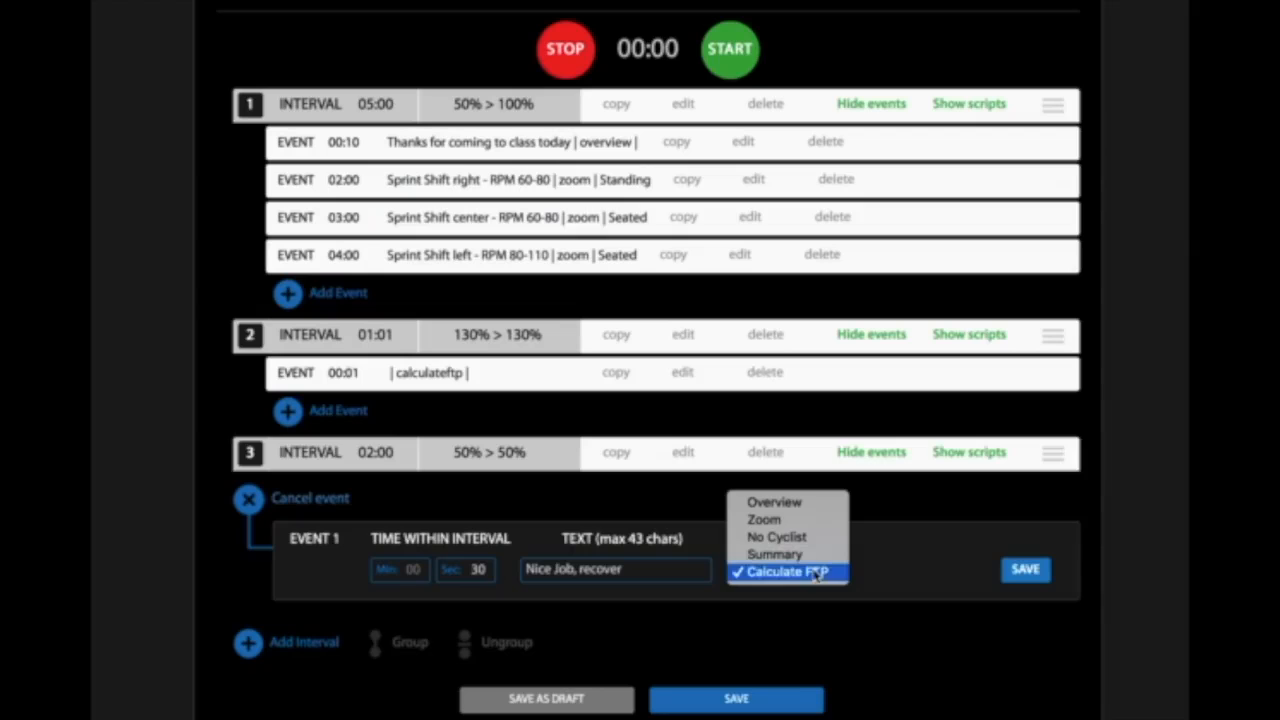
{"action": "left_click", "coordinate": [794, 541]}
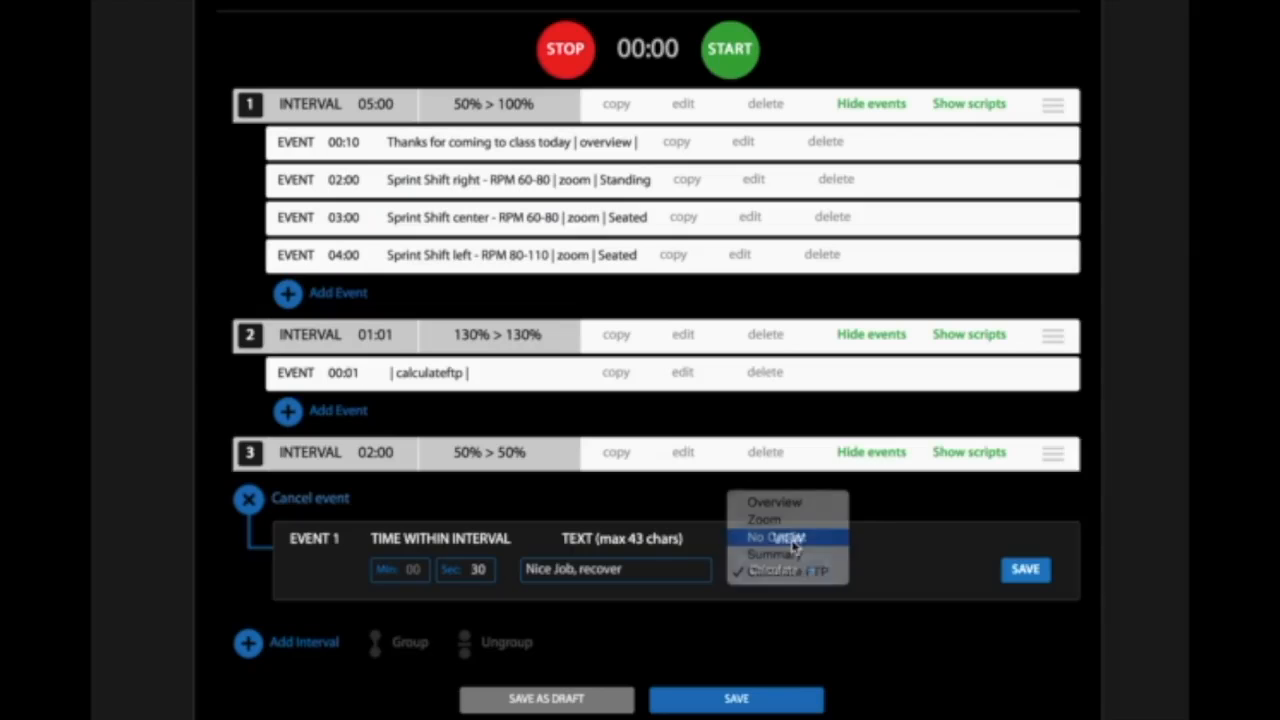
{"action": "left_click", "coordinate": [1025, 570]}
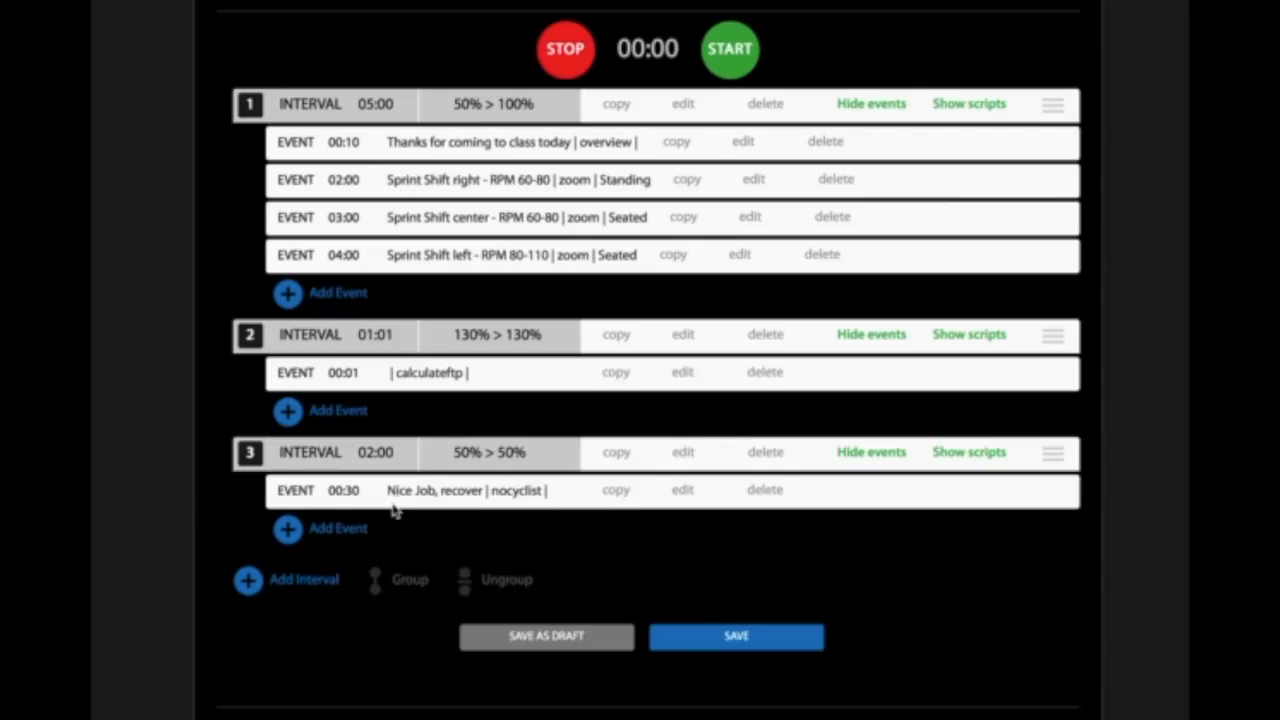
{"action": "left_click", "coordinate": [711, 637]}
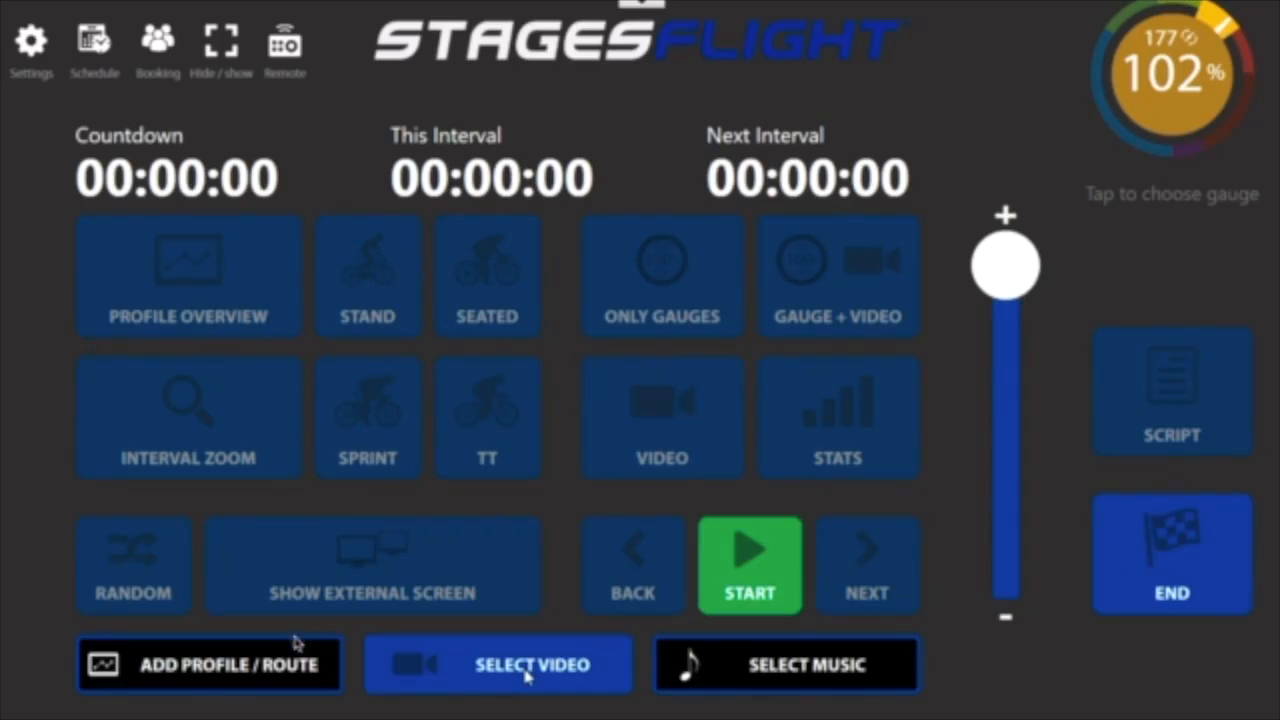
- Switch to the Stages Flight app and load the instructor's Events Demo profile
{"action": "left_click", "coordinate": [250, 670]}
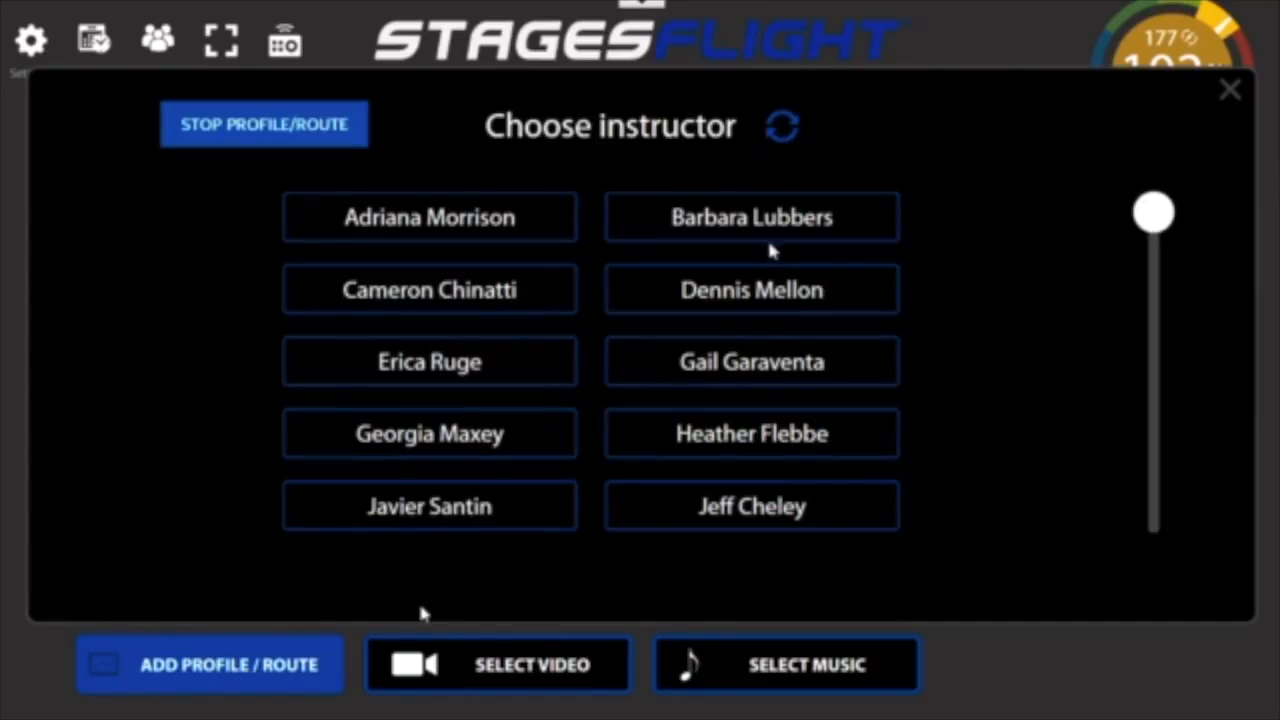
{"action": "left_click", "coordinate": [755, 292]}
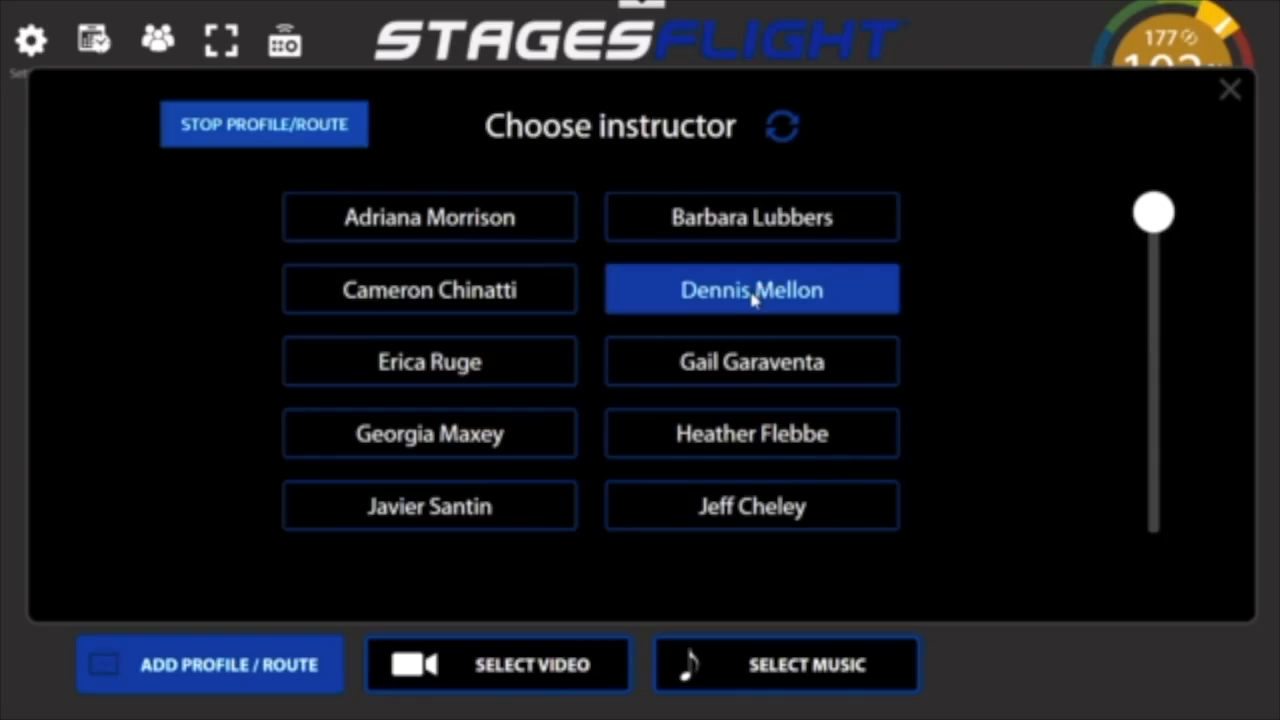
{"action": "left_click", "coordinate": [753, 292]}
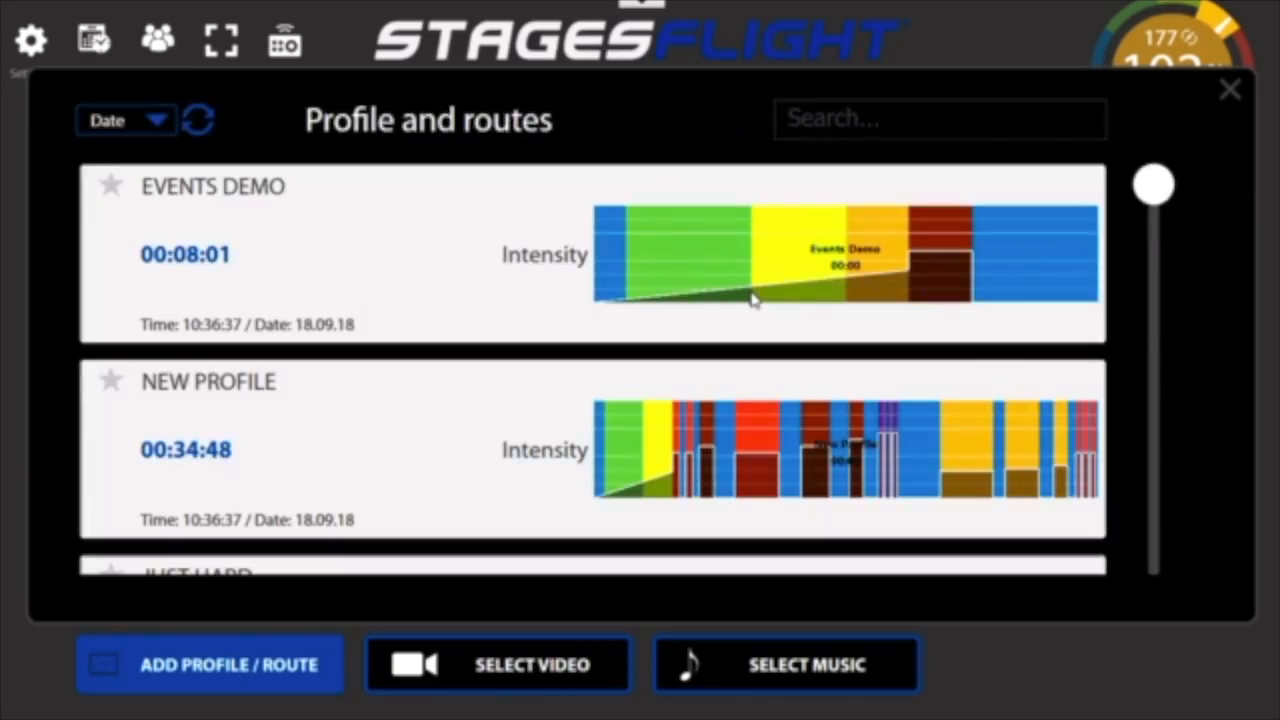
{"action": "left_click", "coordinate": [421, 250]}
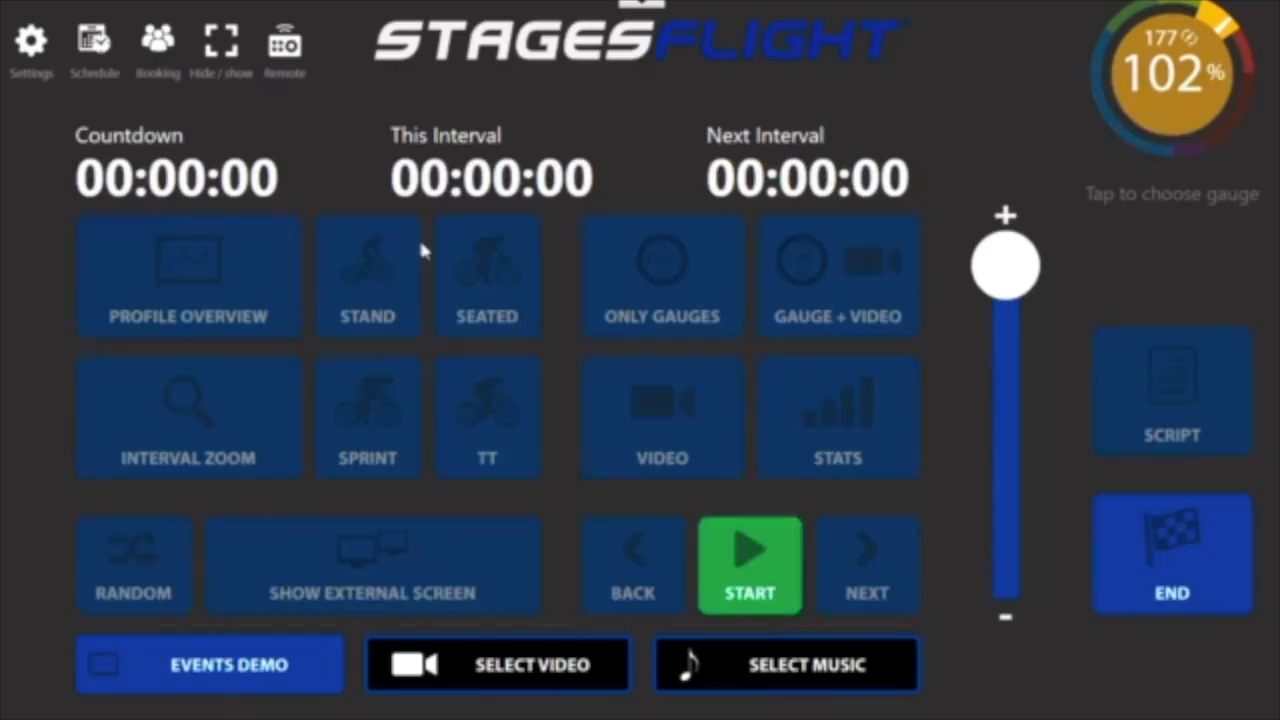
- Start the Events Demo class, view its playback on the external screen preview, and close the preview
{"action": "left_click", "coordinate": [747, 565]}
{"action": "left_click", "coordinate": [465, 563]}
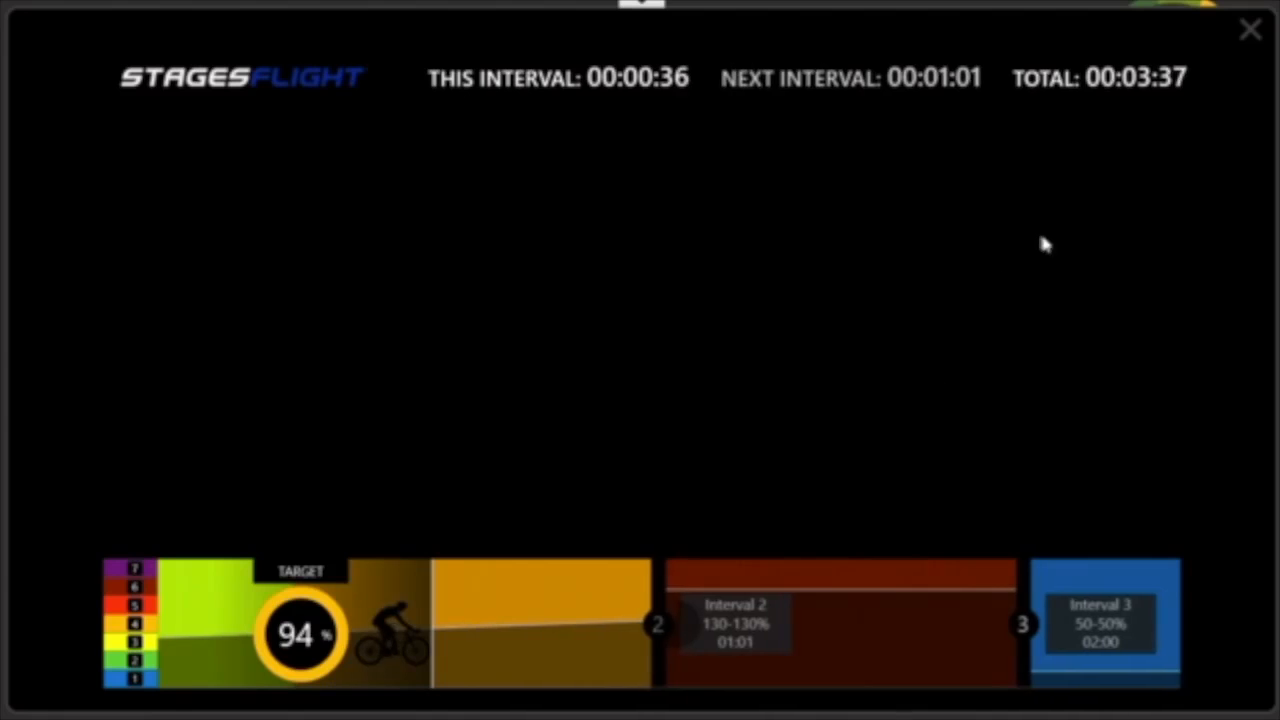
{"action": "left_click", "coordinate": [1250, 33]}
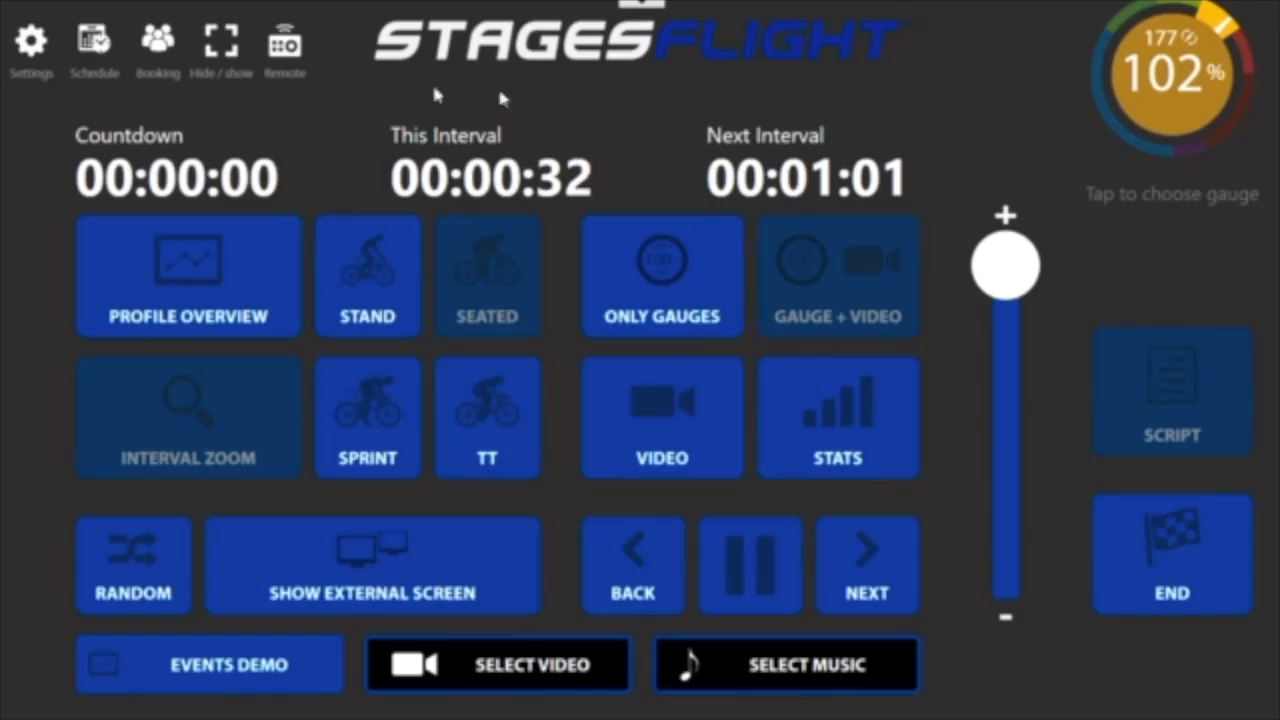
- Turn on Demo mode in the app settings and return to the class controls
{"action": "left_click", "coordinate": [31, 42]}
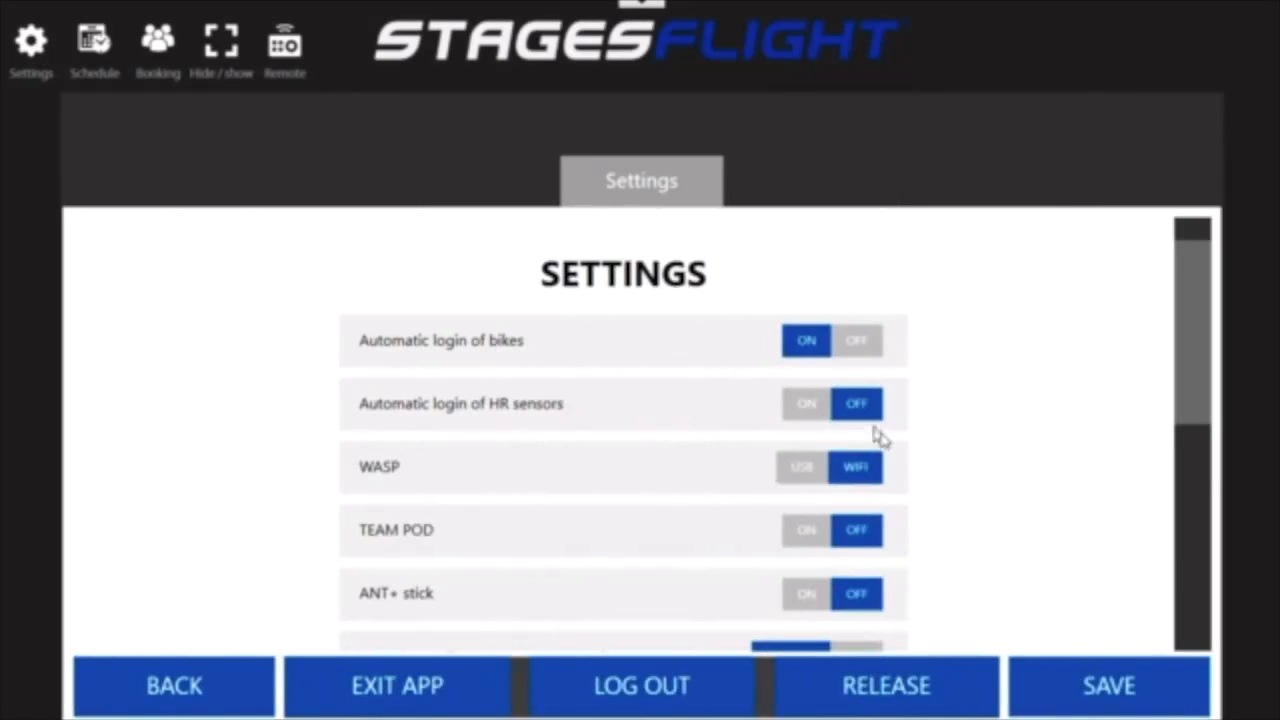
{"action": "left_click_drag", "start_coordinate": [1190, 403], "coordinate": [1214, 615]}
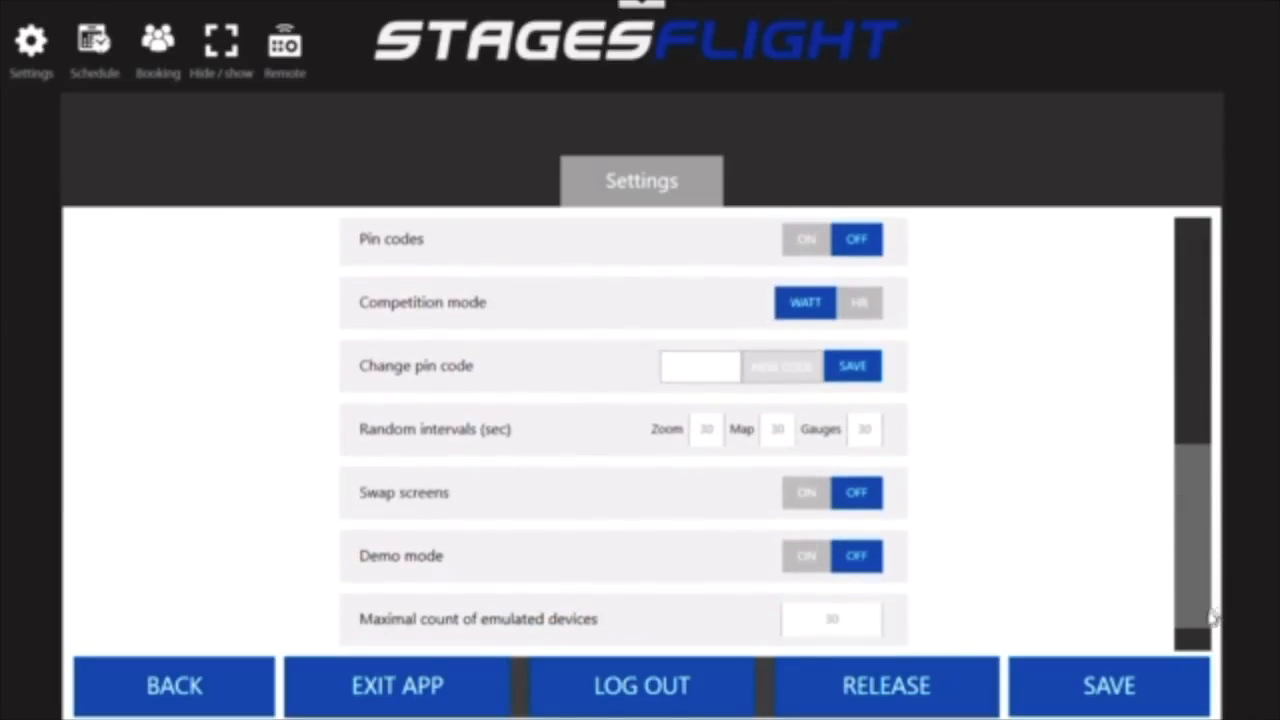
{"action": "left_click", "coordinate": [796, 560]}
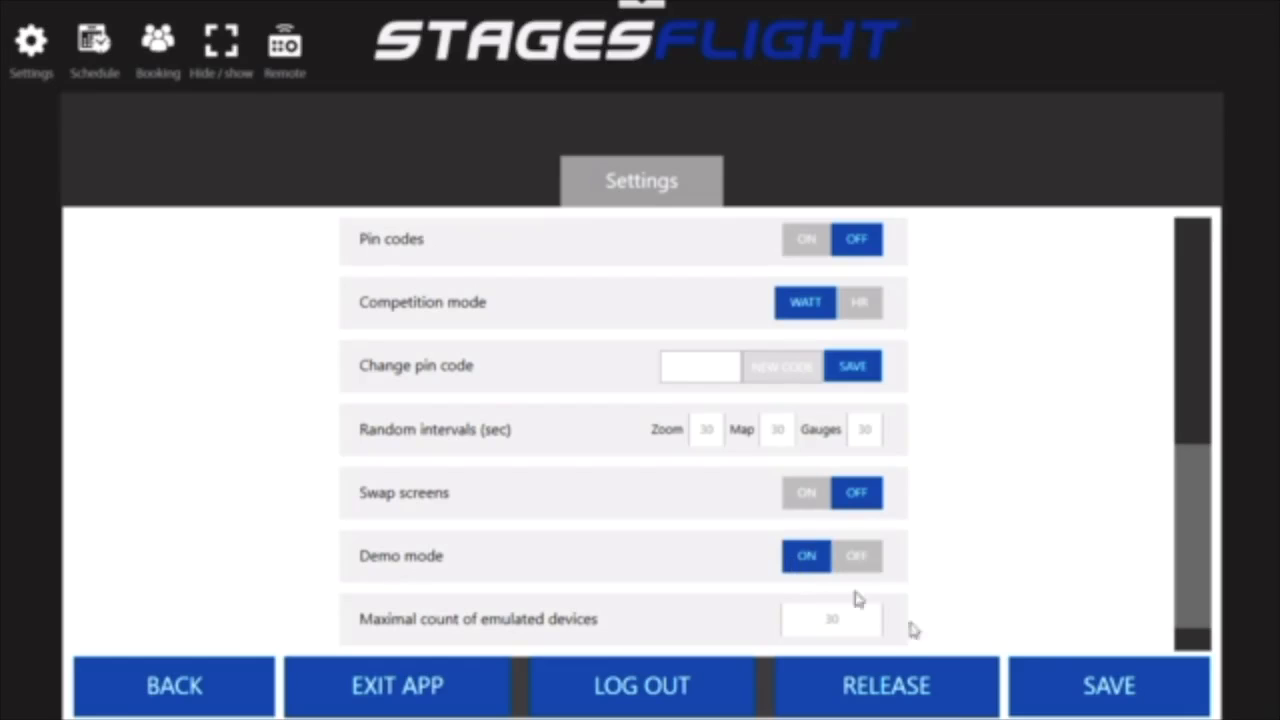
{"action": "left_click", "coordinate": [200, 690]}
- Show the external screen preview and examine the average watt and FTP values across the list of bikes
{"action": "left_click", "coordinate": [323, 588]}
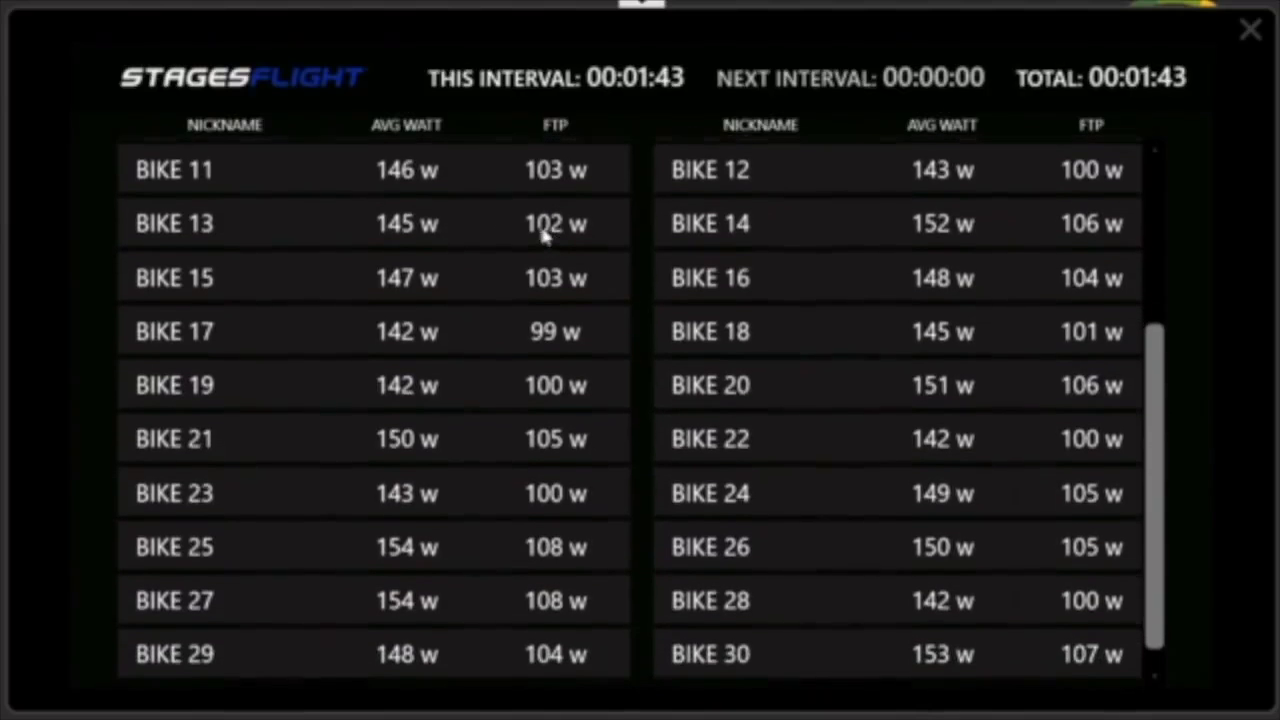
{"action": "left_click_drag", "start_coordinate": [553, 207], "coordinate": [553, 252]}
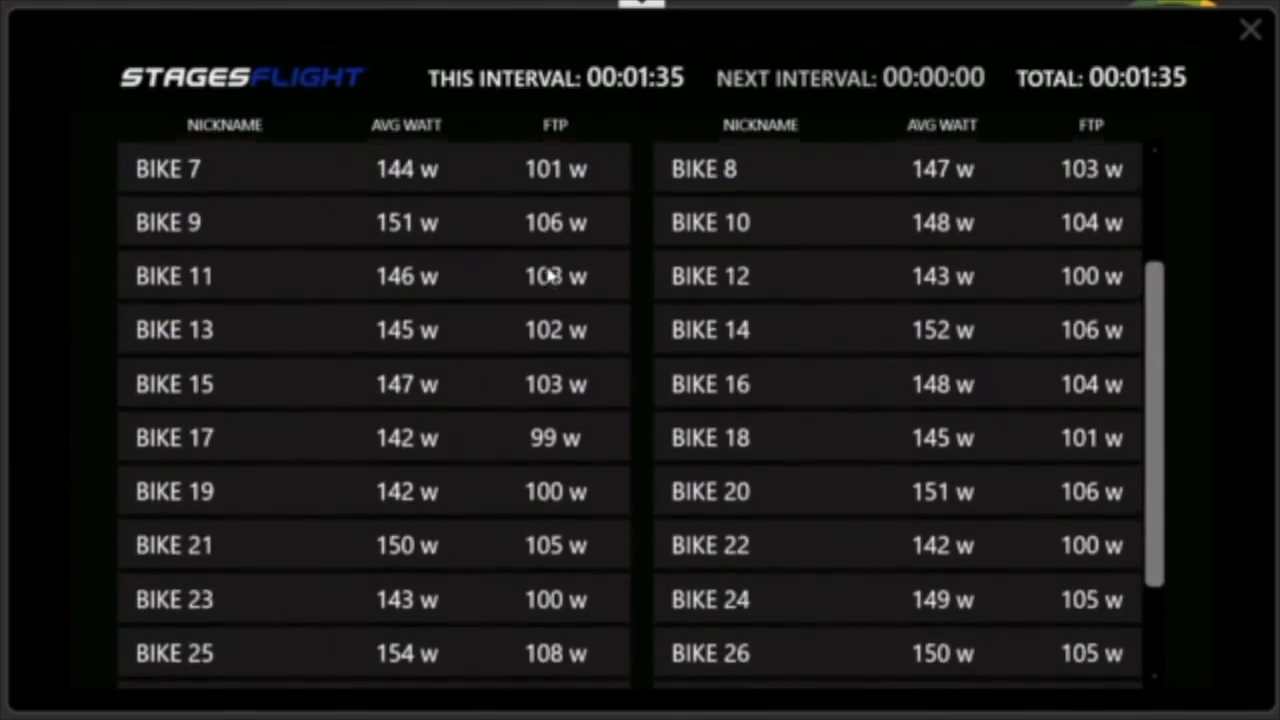
{"action": "scroll", "coordinate": [549, 283], "scroll_direction": "up", "scroll_amount": 1}
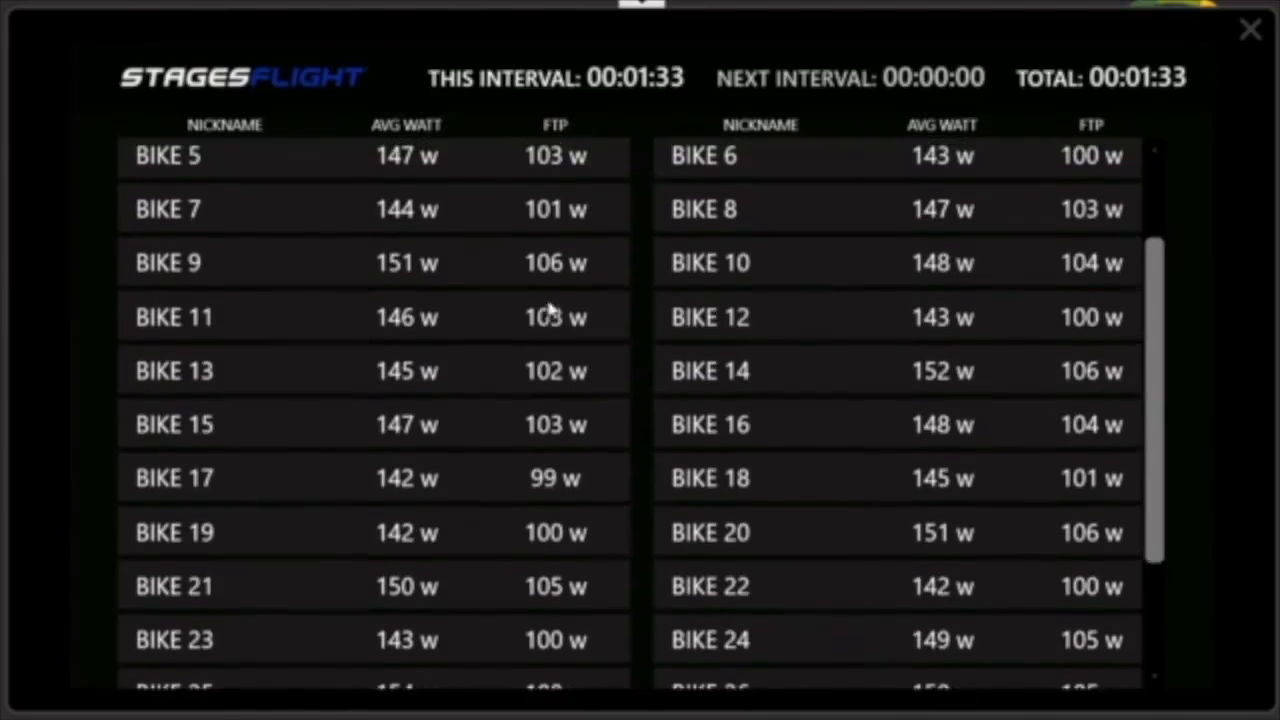
{"action": "scroll", "coordinate": [549, 365], "scroll_direction": "up", "scroll_amount": 2}
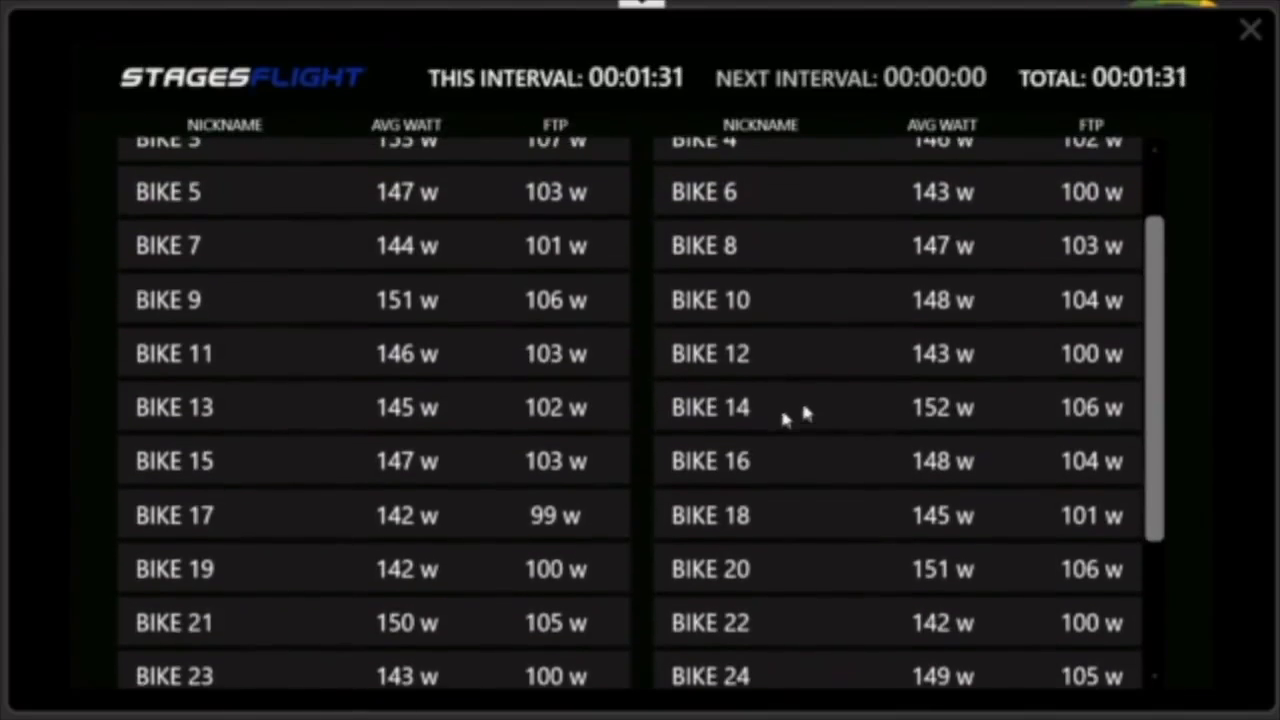